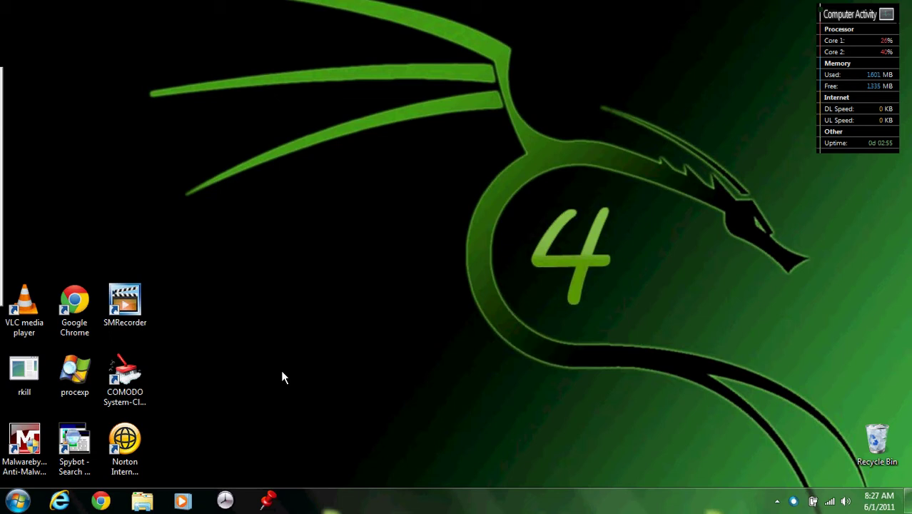
left_click(61, 501)
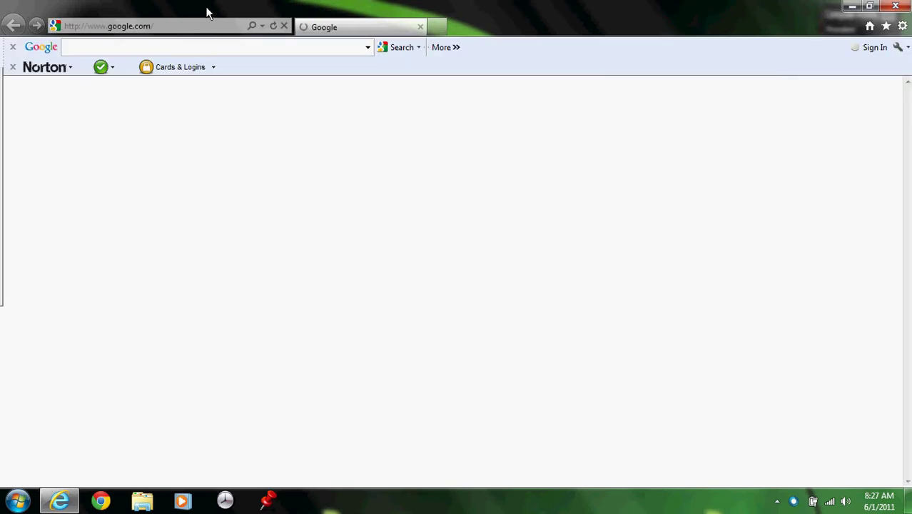
left_click(184, 28)
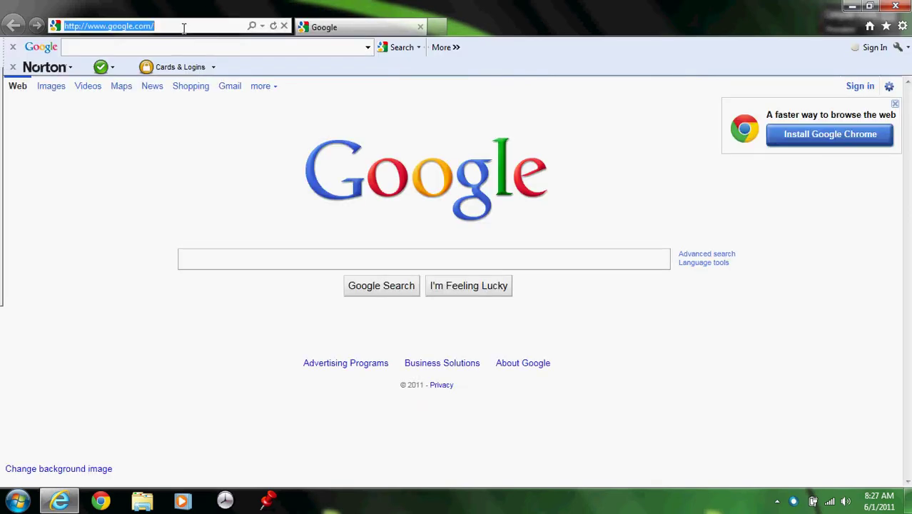
type("ww")
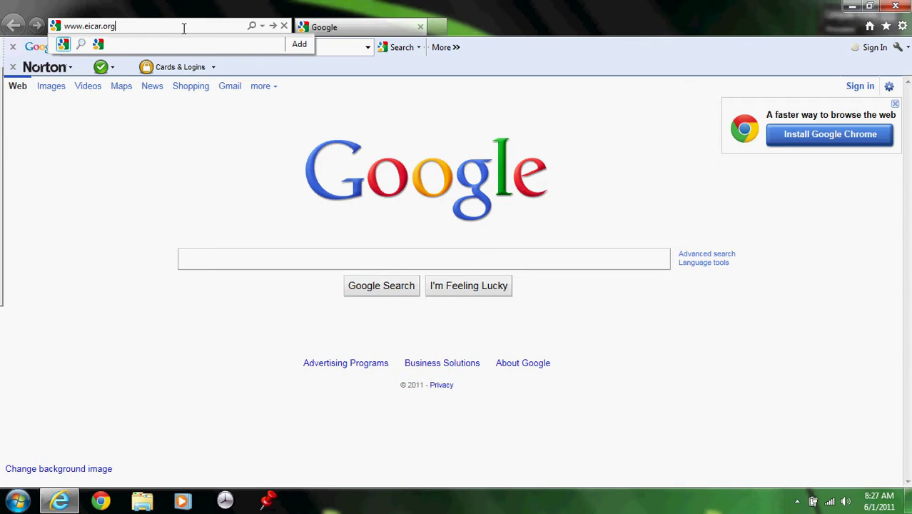
type("w.eicar.org")
key("Return")
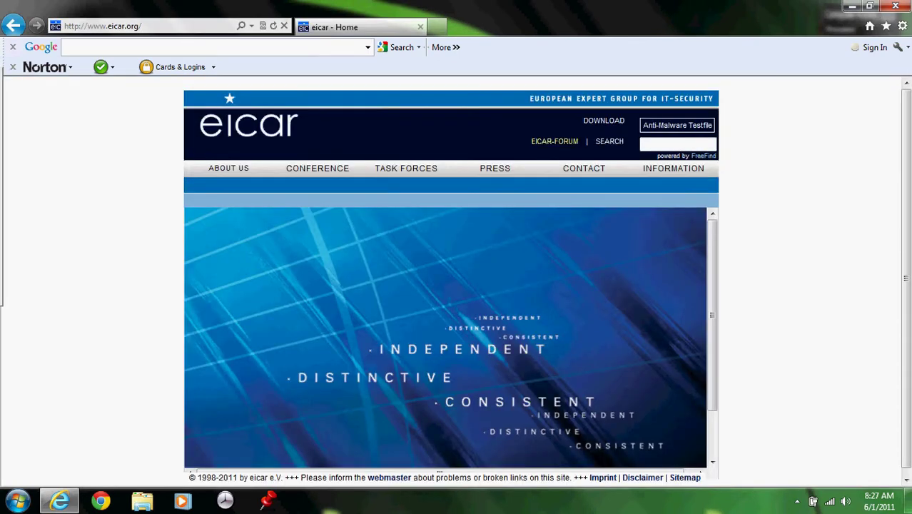
scroll(817, 222, "down", 1)
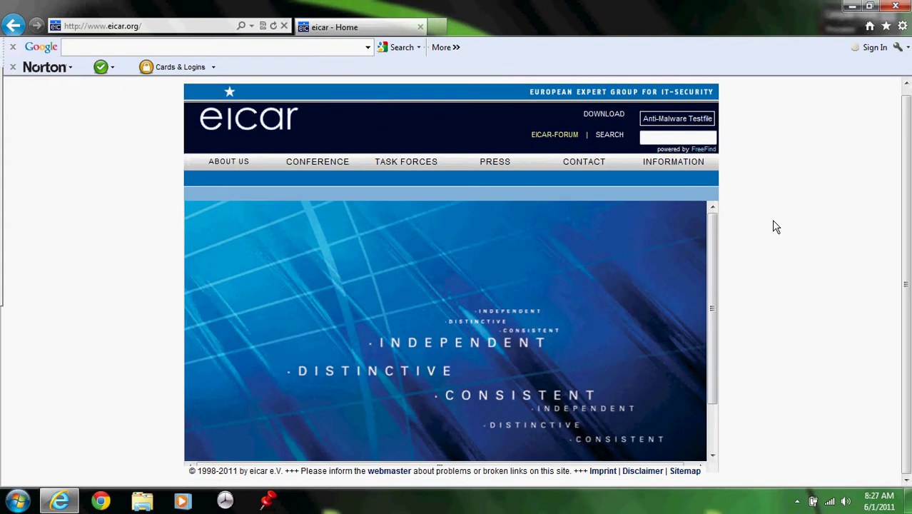
left_click(682, 130)
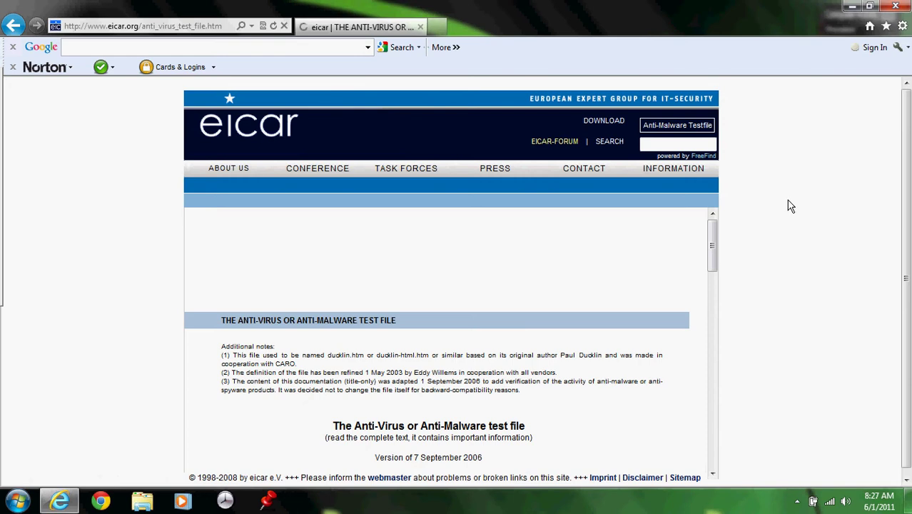
Step: Copy the 68-character EICAR test string from the page text and close the browser
left_click_drag(714, 252, 722, 364)
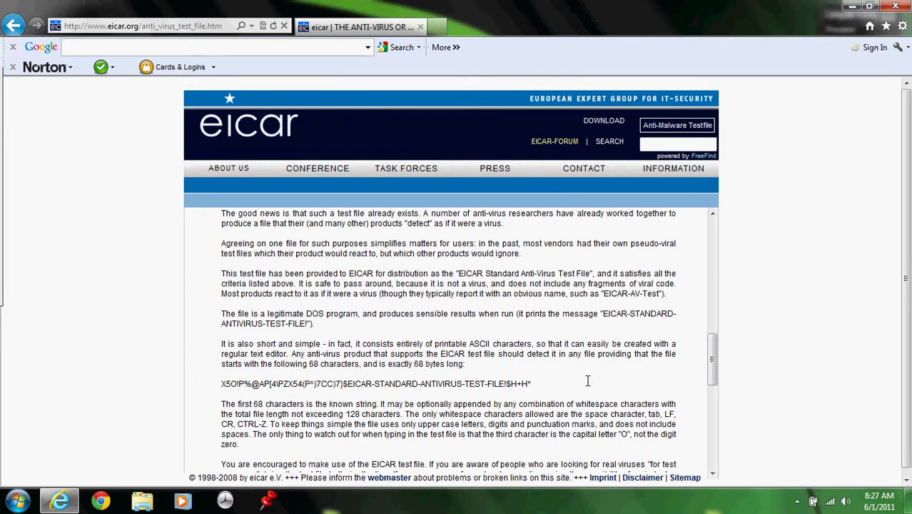
left_click_drag(533, 384, 221, 386)
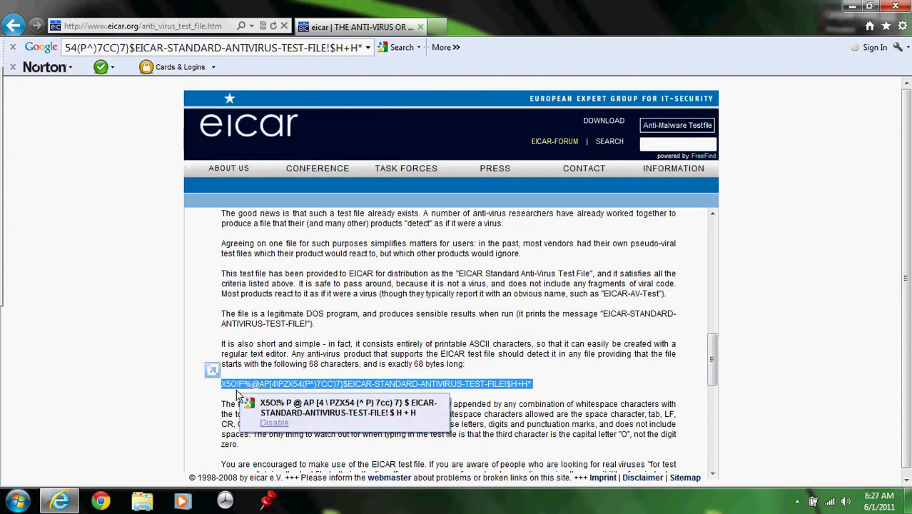
right_click(238, 389)
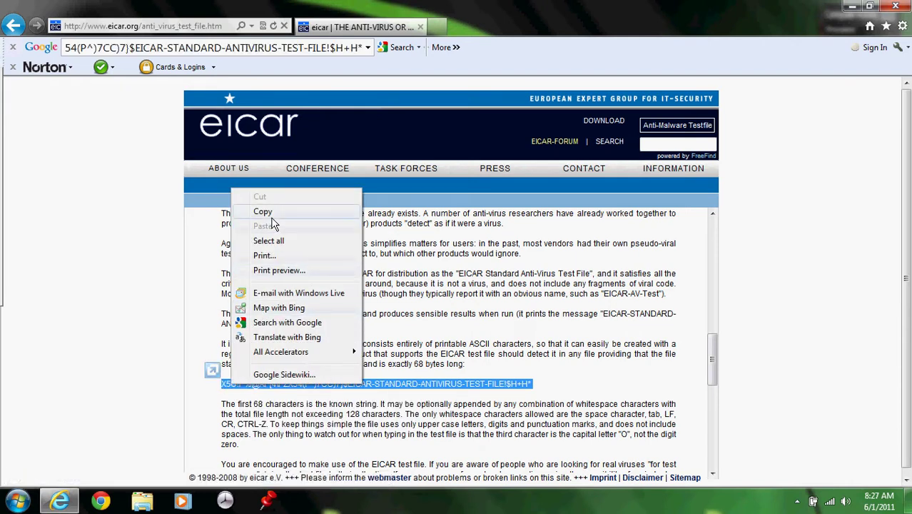
left_click(300, 212)
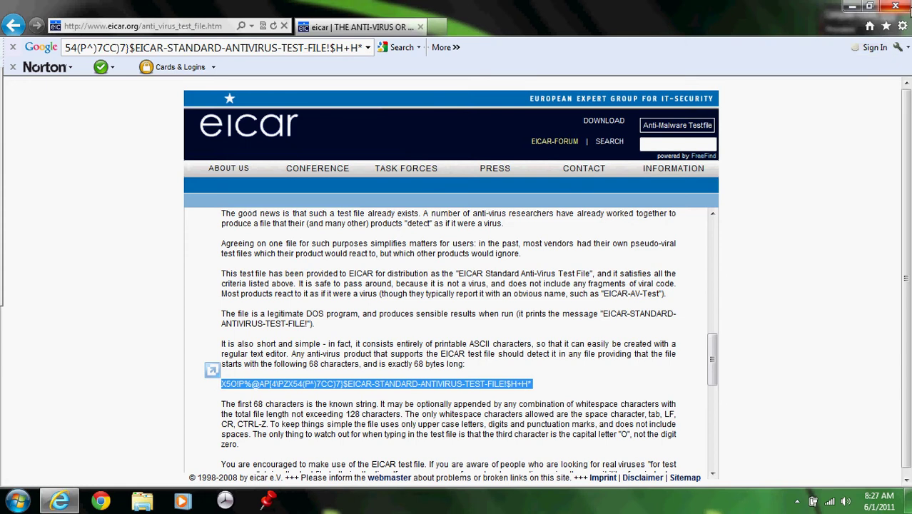
left_click(903, 10)
Step: Open Notepad and paste the copied EICAR test string into the blank document
left_click(17, 501)
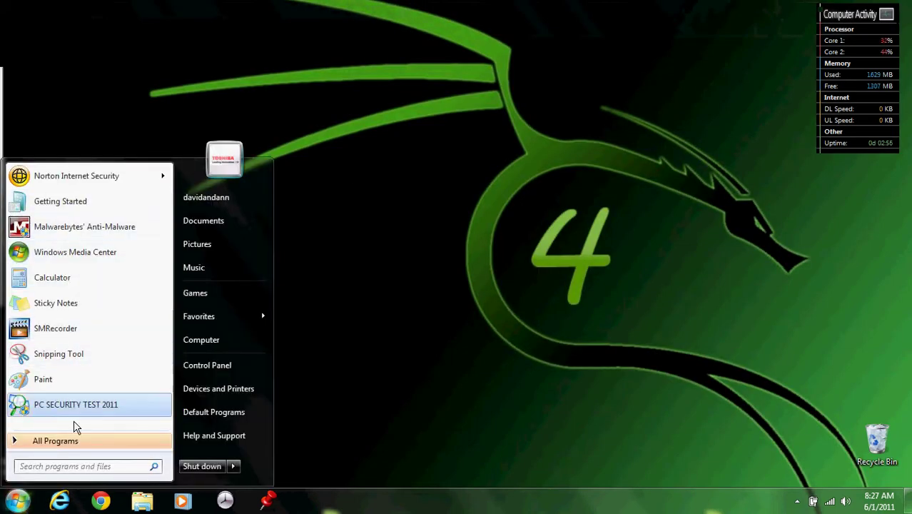
left_click(74, 468)
type("notepad")
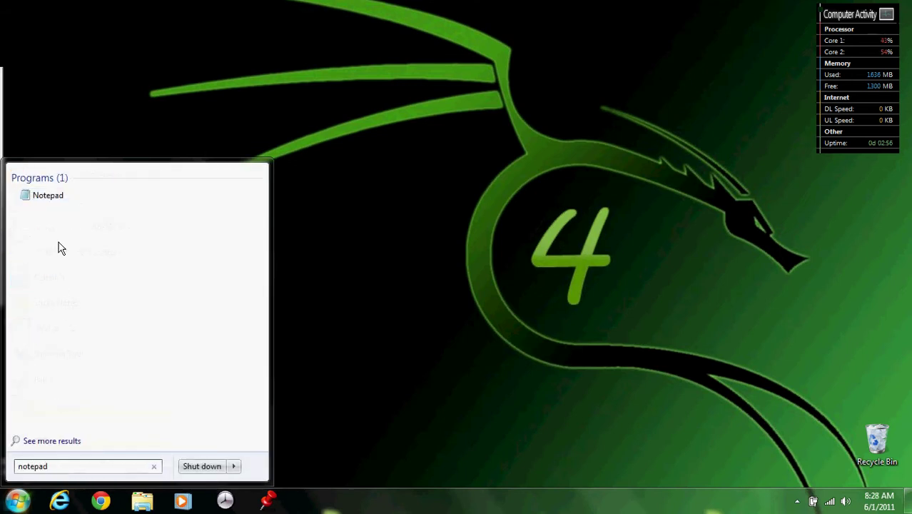
left_click(62, 204)
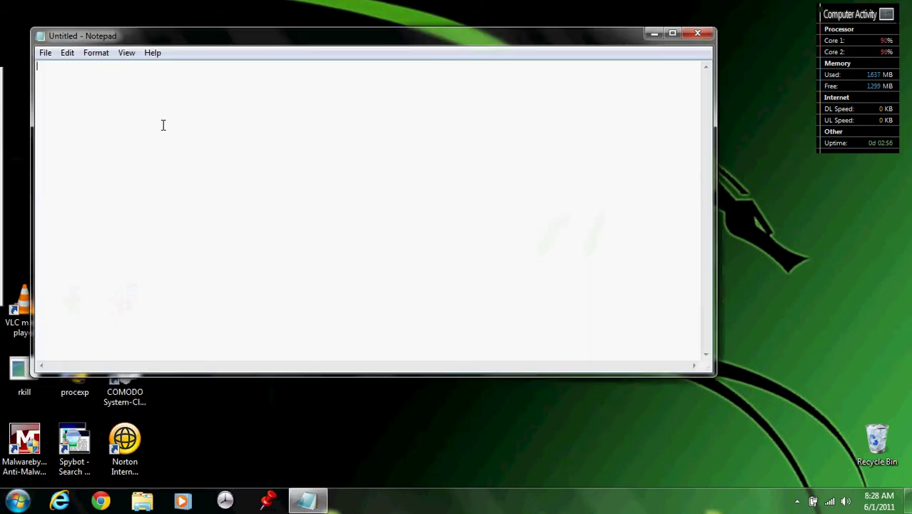
right_click(163, 125)
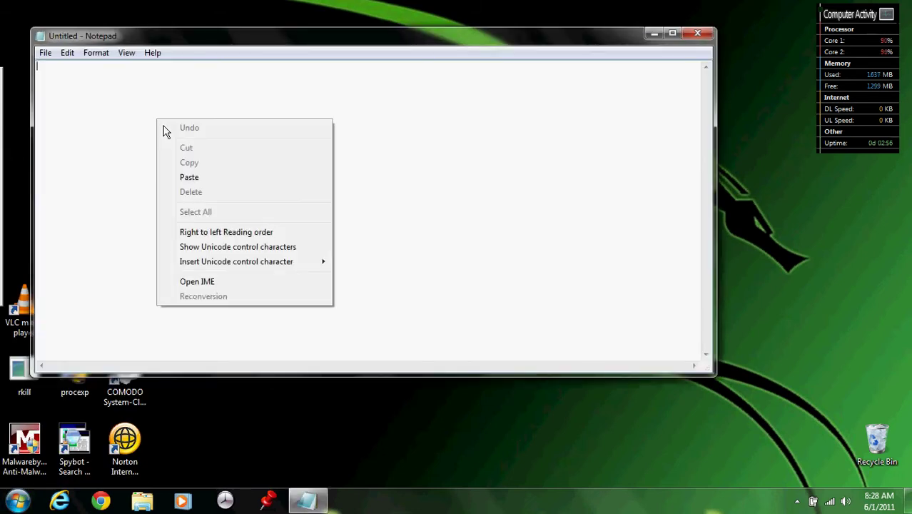
left_click(212, 183)
Step: Save the text file as test in the Documents library and close Notepad
left_click(45, 53)
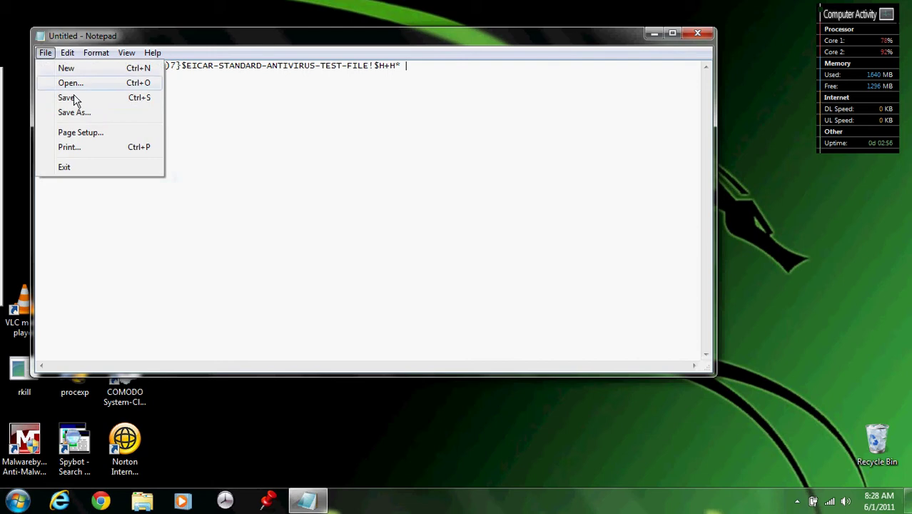
left_click(85, 114)
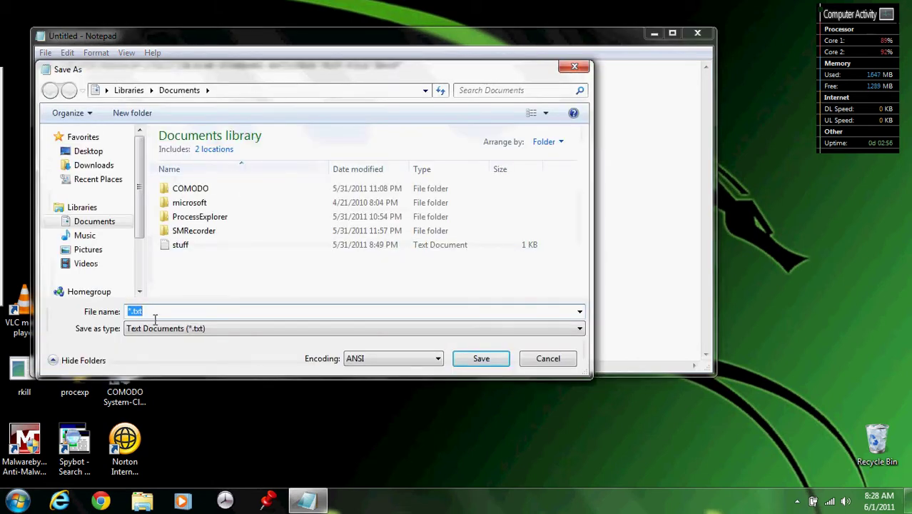
left_click(103, 152)
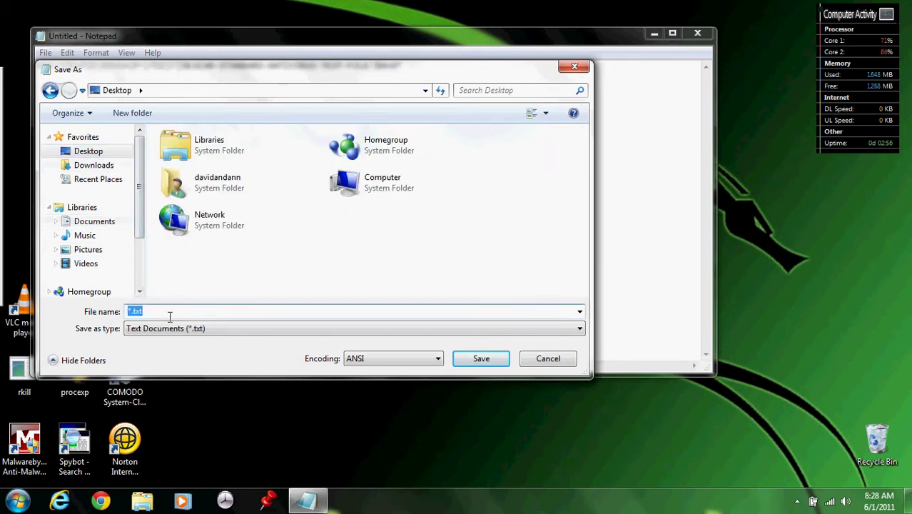
type("test")
left_click(111, 224)
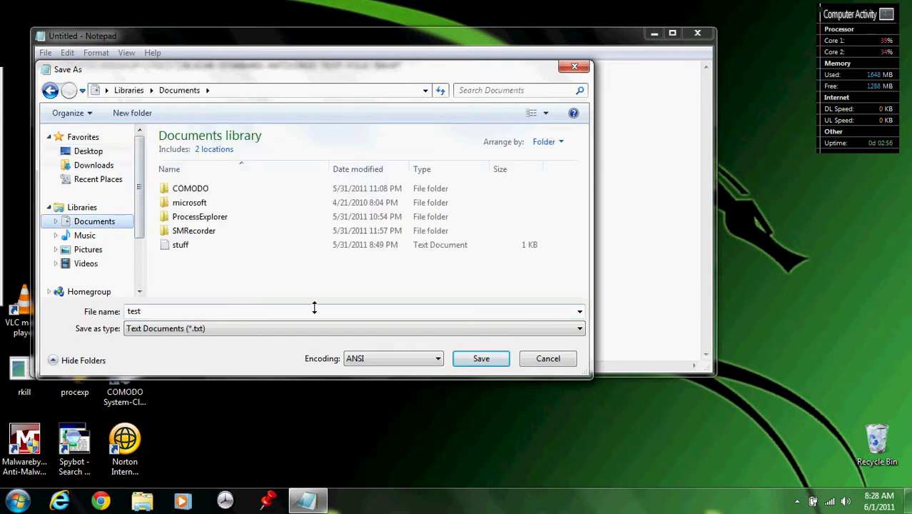
left_click(481, 359)
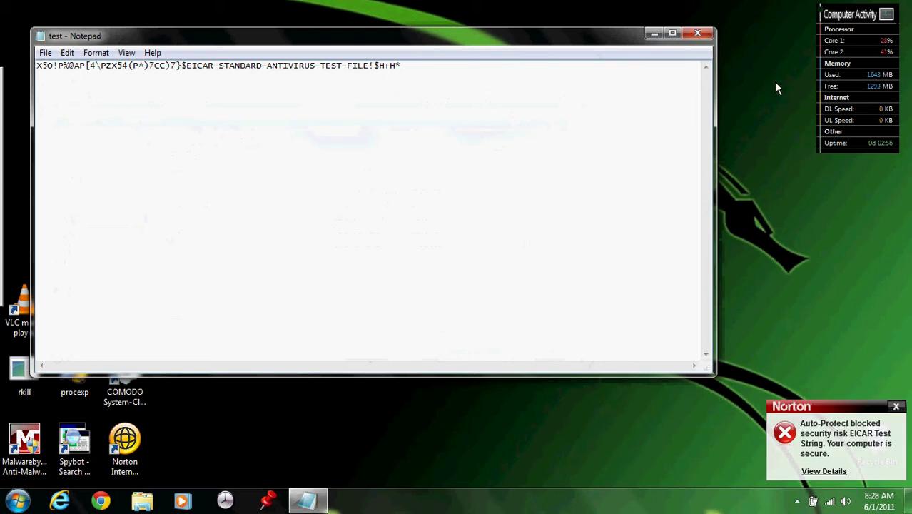
left_click(709, 37)
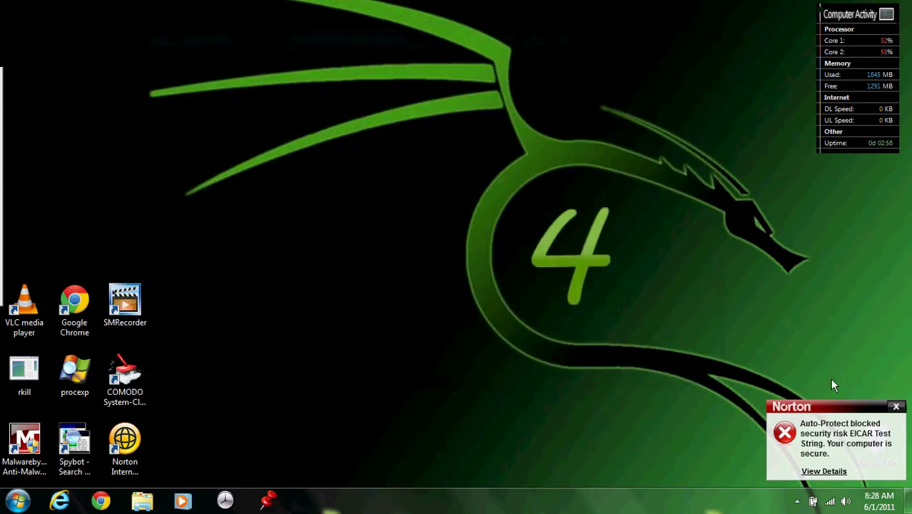
Step: Review the details, origin and activity of test.txt in Norton's File Insight report, and close the report
left_click(824, 471)
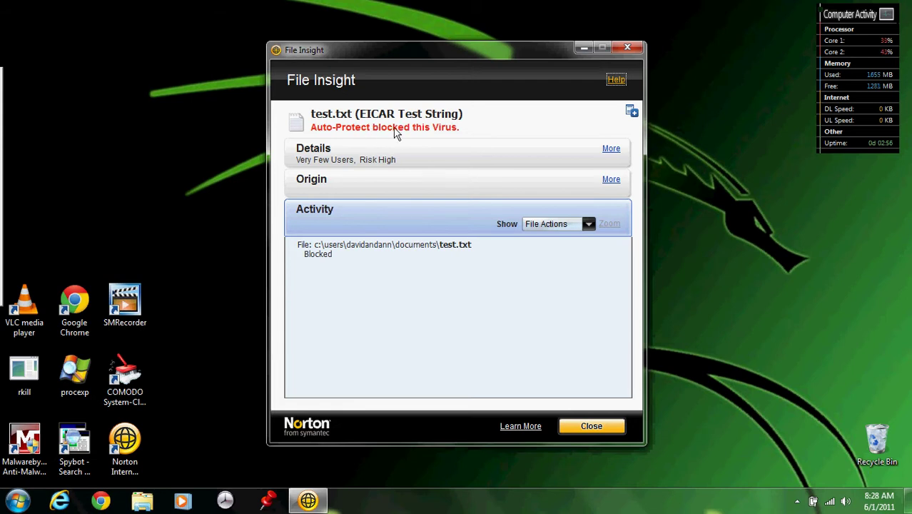
left_click(379, 164)
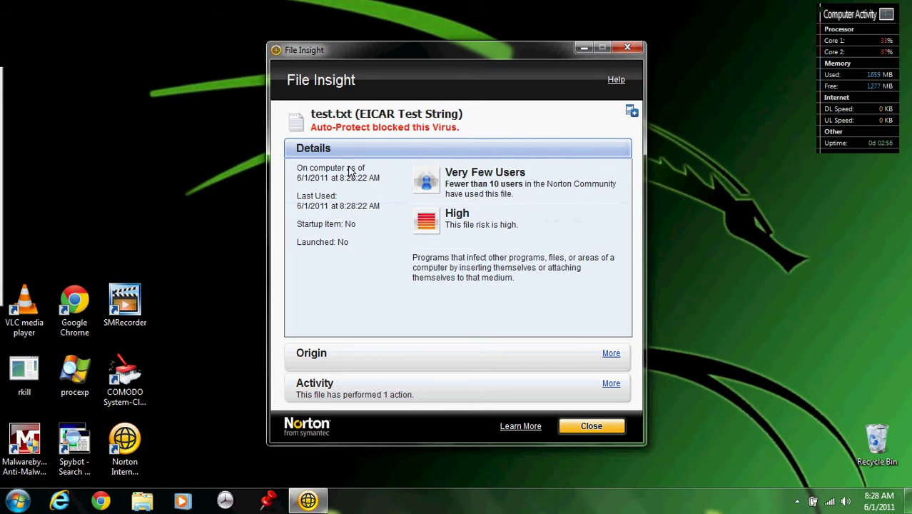
left_click(353, 363)
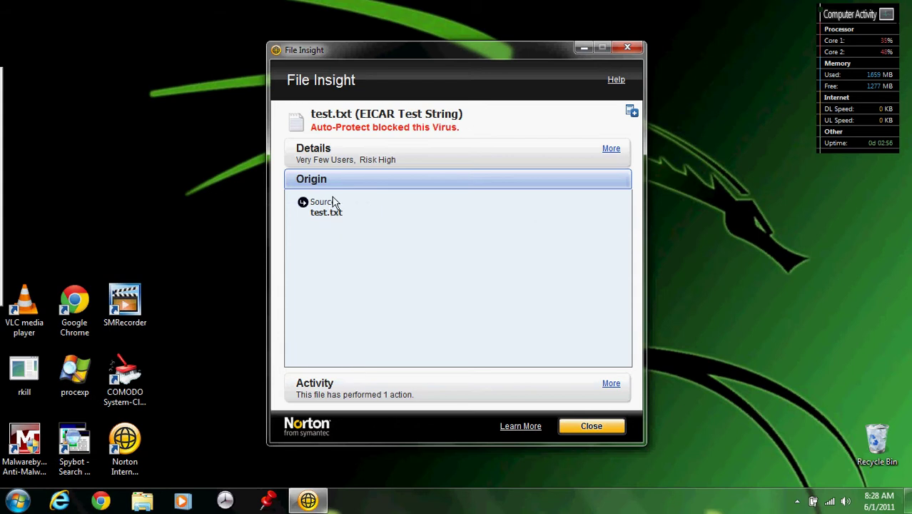
left_click(376, 392)
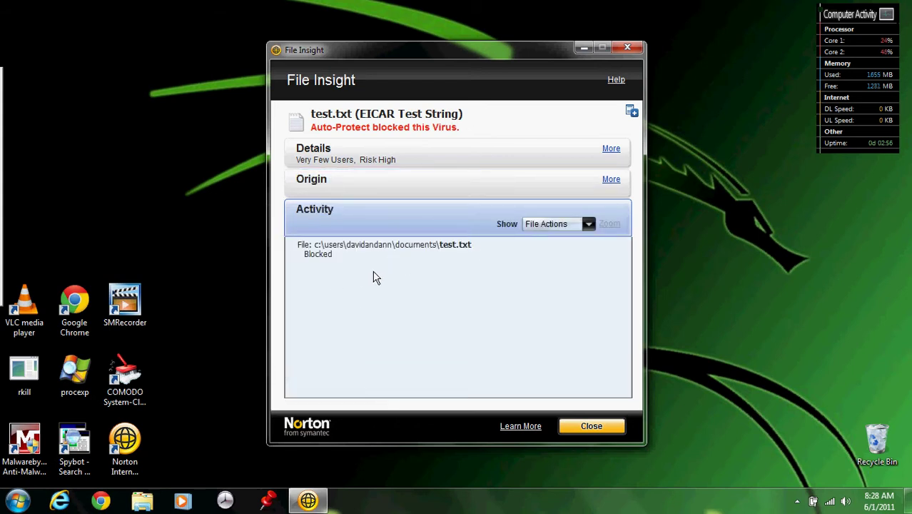
left_click(603, 427)
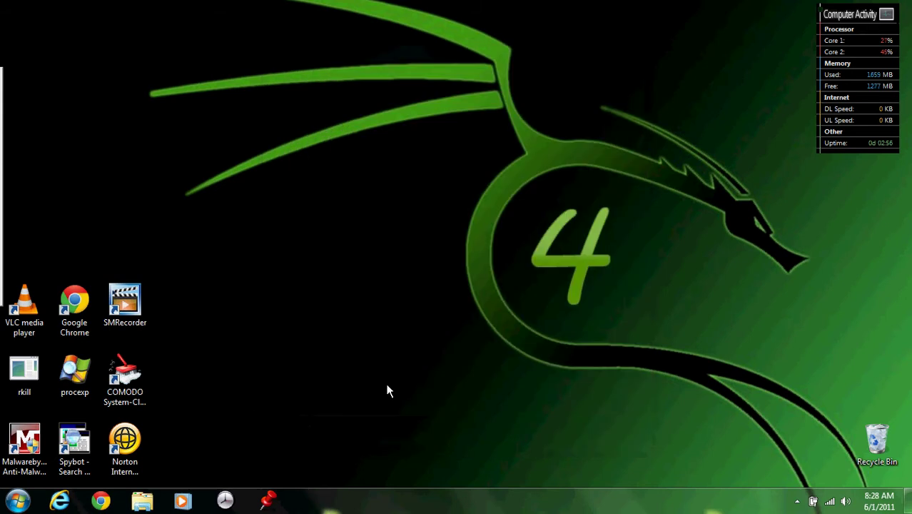
Step: Search Google for "trojan test" in Internet Explorer and open the Trojan Simulator result
left_click(66, 504)
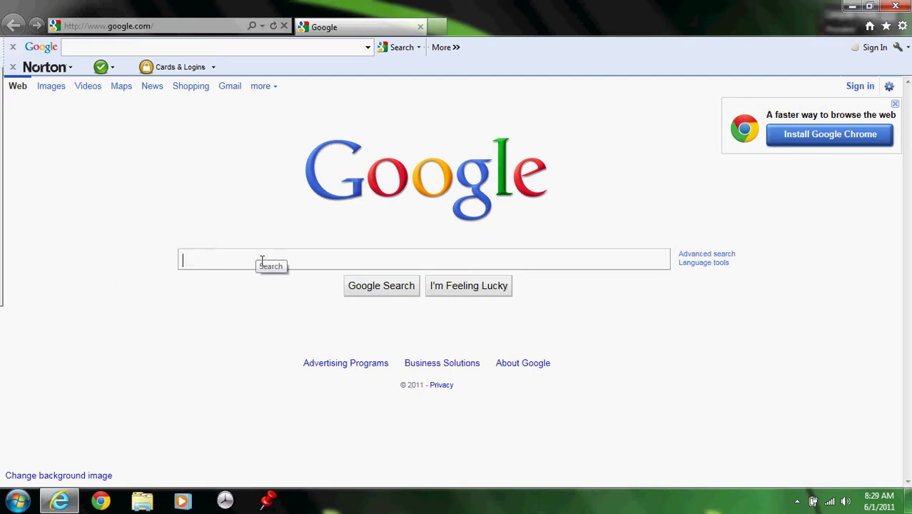
type("tro")
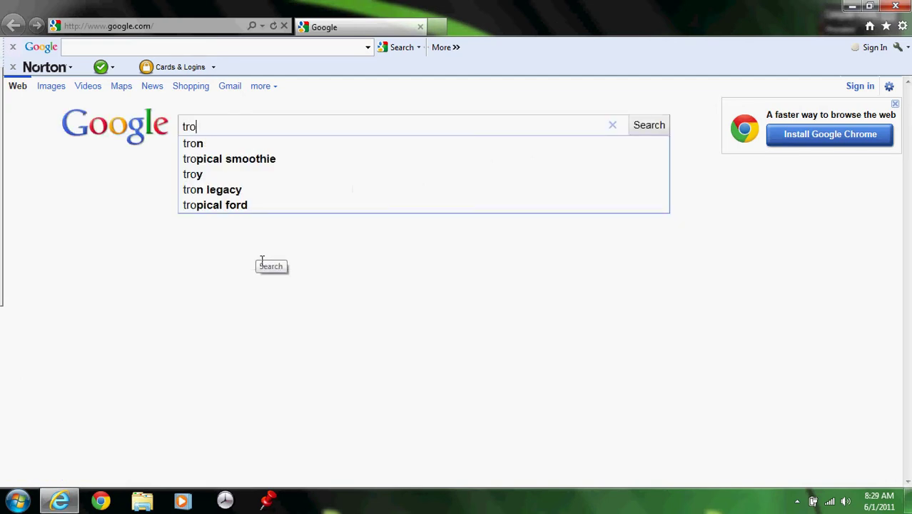
type("j")
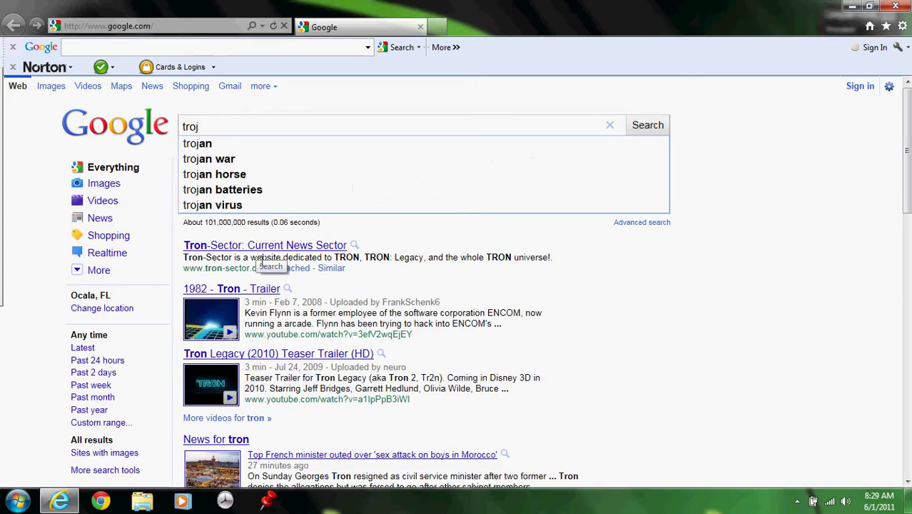
type("an test")
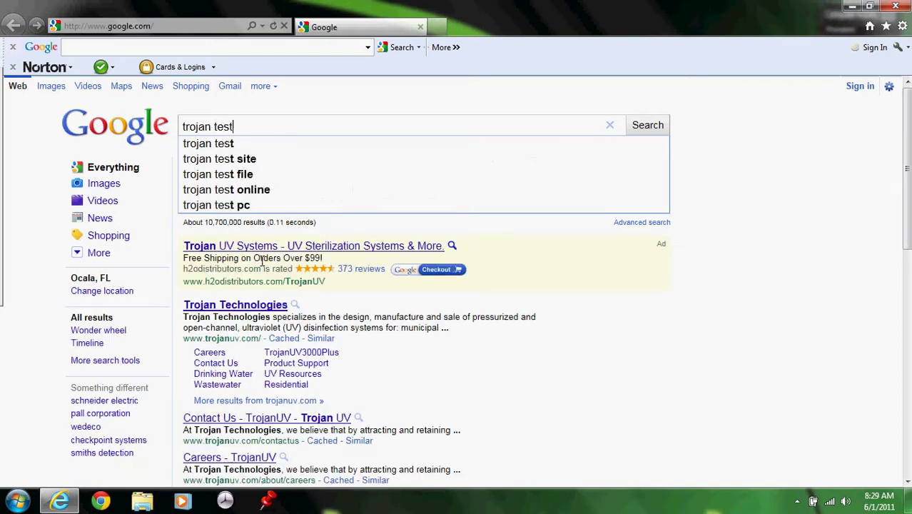
key("Return")
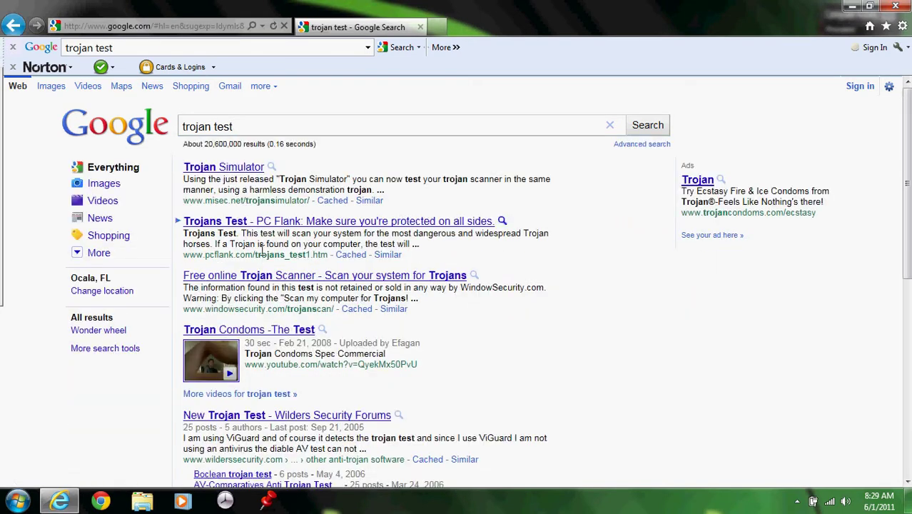
left_click(240, 171)
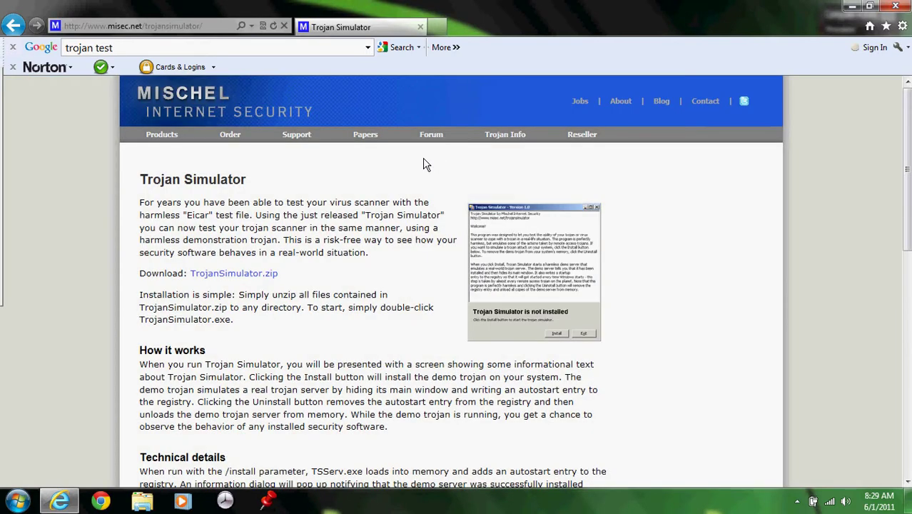
Step: Download and open TrojanSimulator.zip, run TrojanSimulator.exe from the archive, and close the archive window
left_click(237, 283)
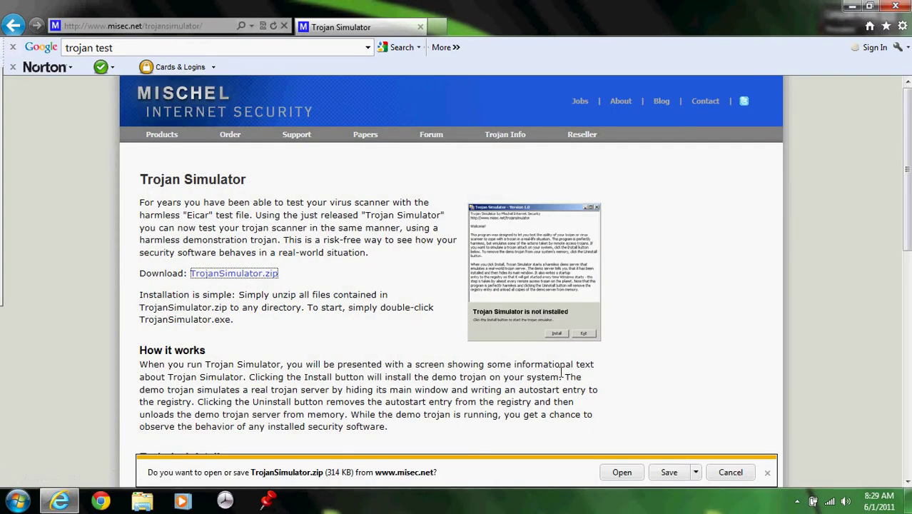
left_click(622, 472)
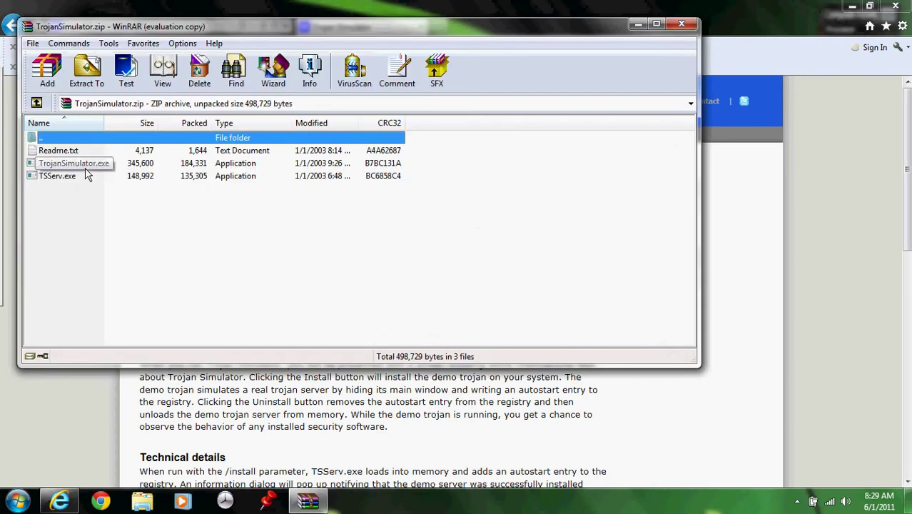
double_click(85, 165)
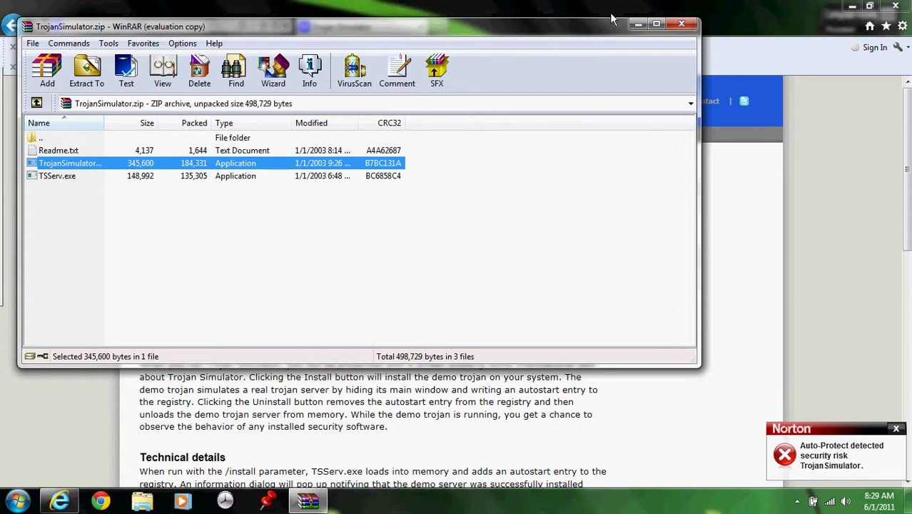
left_click(689, 26)
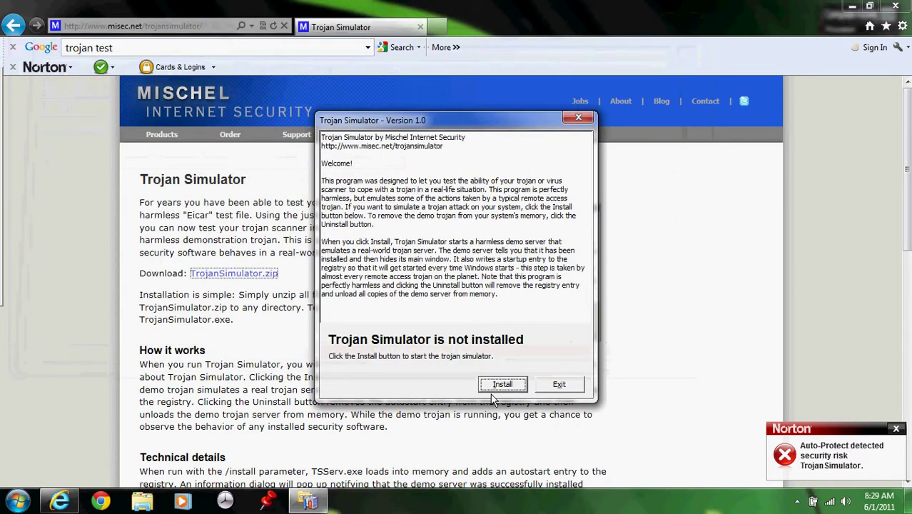
Step: Try to install the demo trojan from Trojan Simulator, dismiss the error, and exit the program
left_click(492, 389)
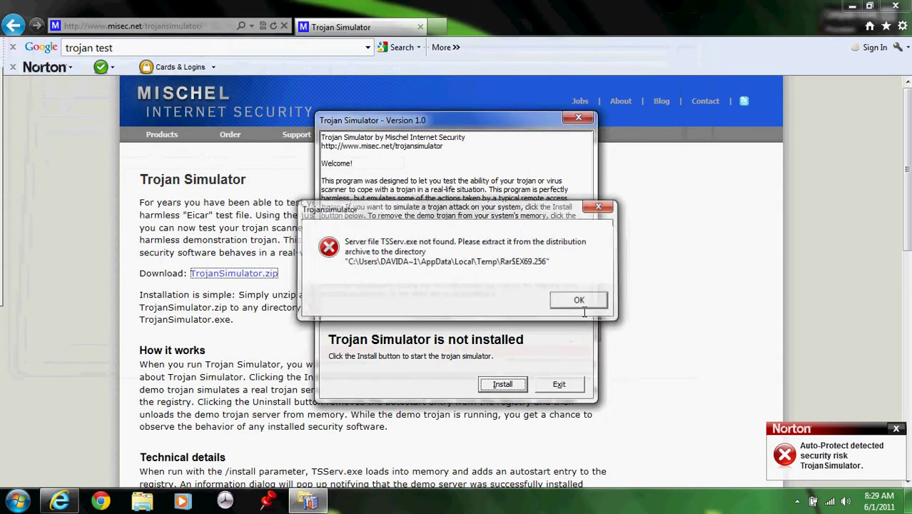
left_click(580, 303)
left_click(571, 388)
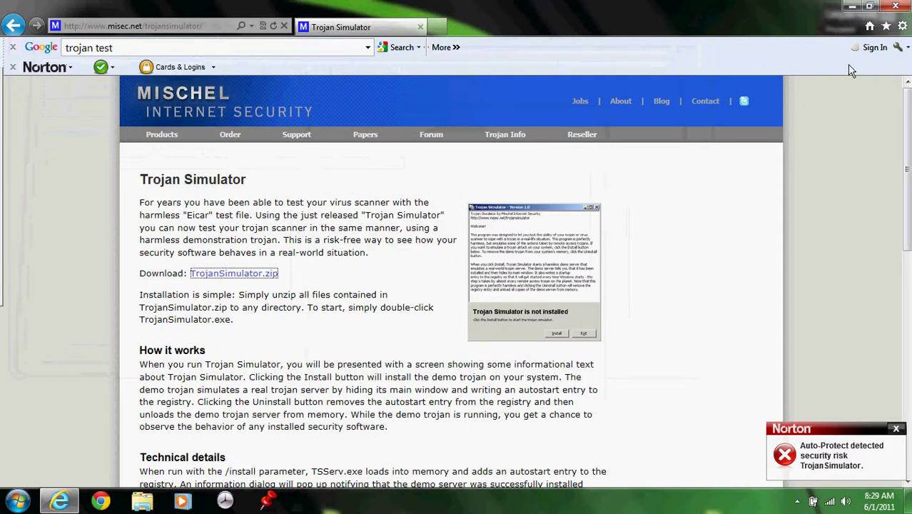
Step: Dismiss the Norton detection notification, open Norton Internet Security from the desktop, and close Internet Explorer
left_click(852, 6)
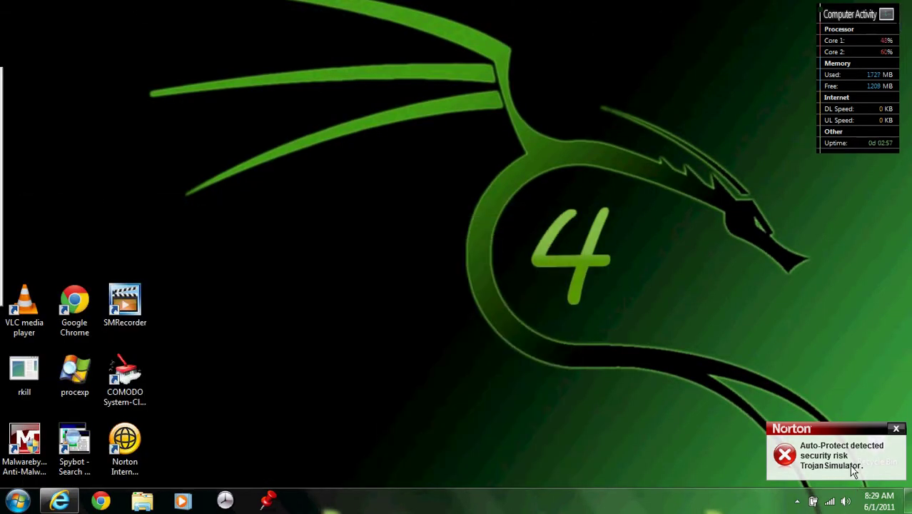
left_click(897, 428)
double_click(117, 448)
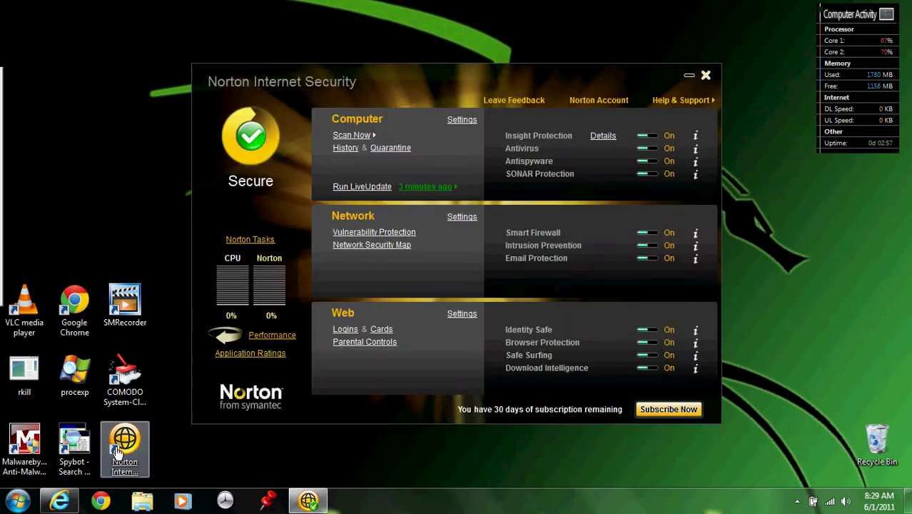
left_click(59, 500)
left_click(896, 6)
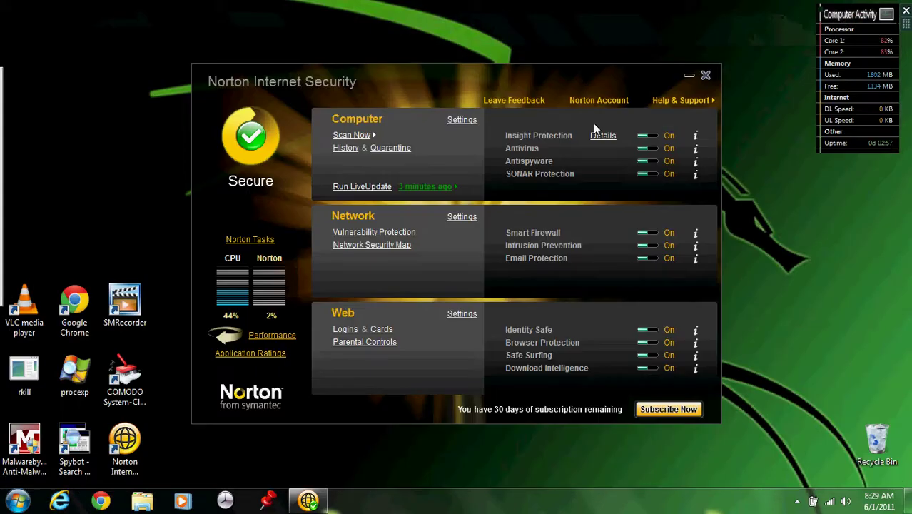
Step: Start a Norton QuickScan of the computer and minimize the main Norton window so only the scan window stays open
left_click(353, 135)
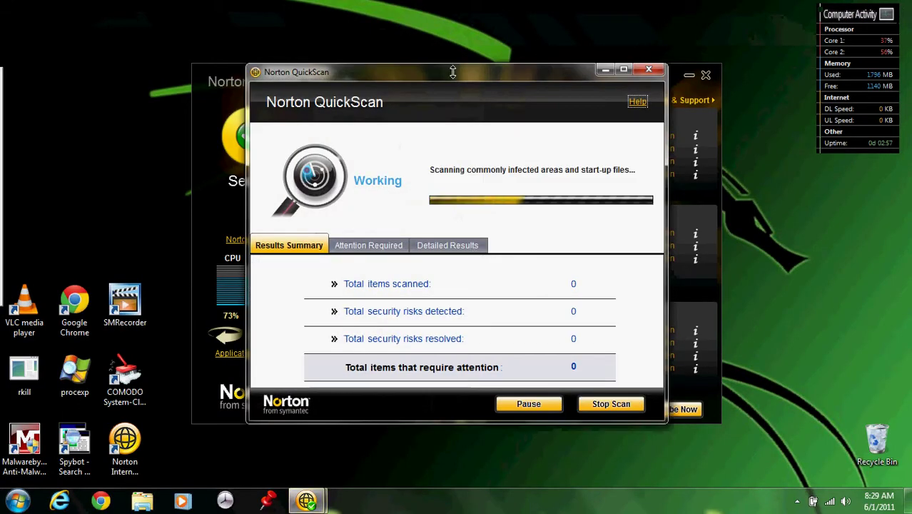
left_click_drag(451, 84, 263, 59)
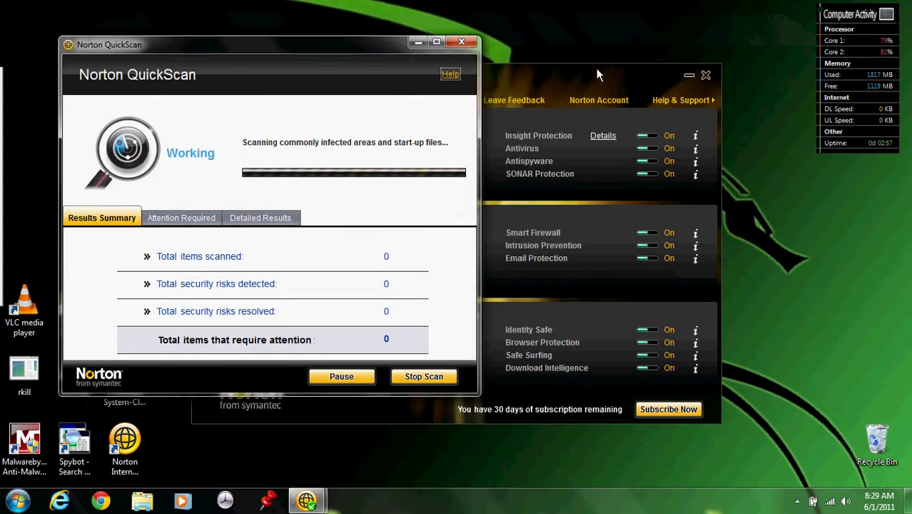
left_click_drag(601, 73, 769, 57)
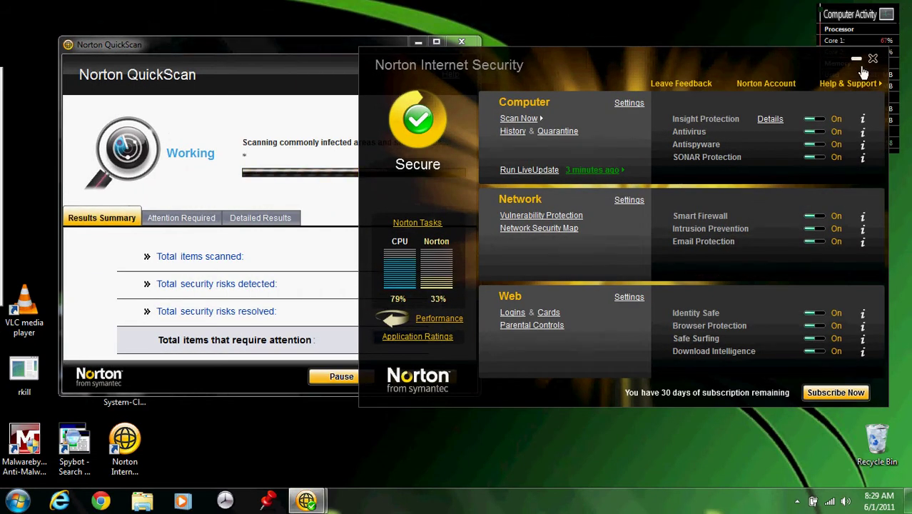
left_click(855, 60)
left_click_drag(358, 50, 580, 45)
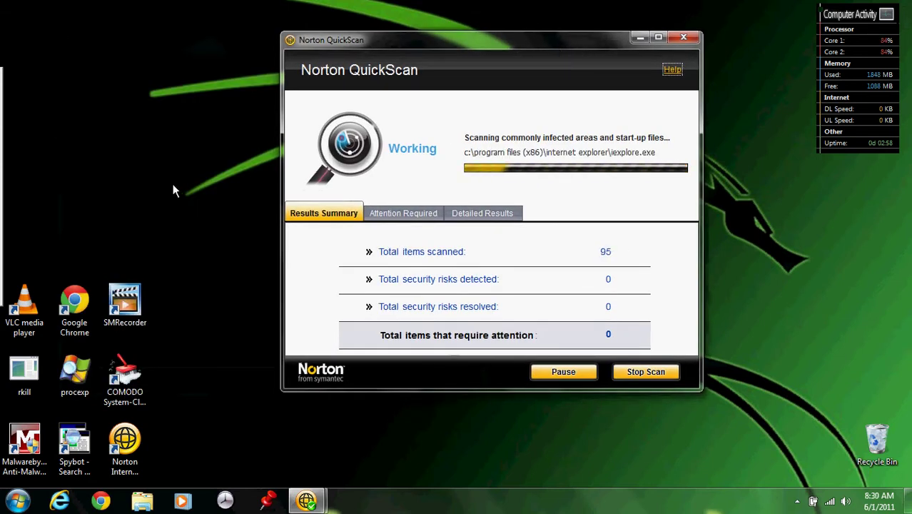
Step: Open the Auto-Protect notification's details in Security History and close the completed QuickScan window
left_click(797, 501)
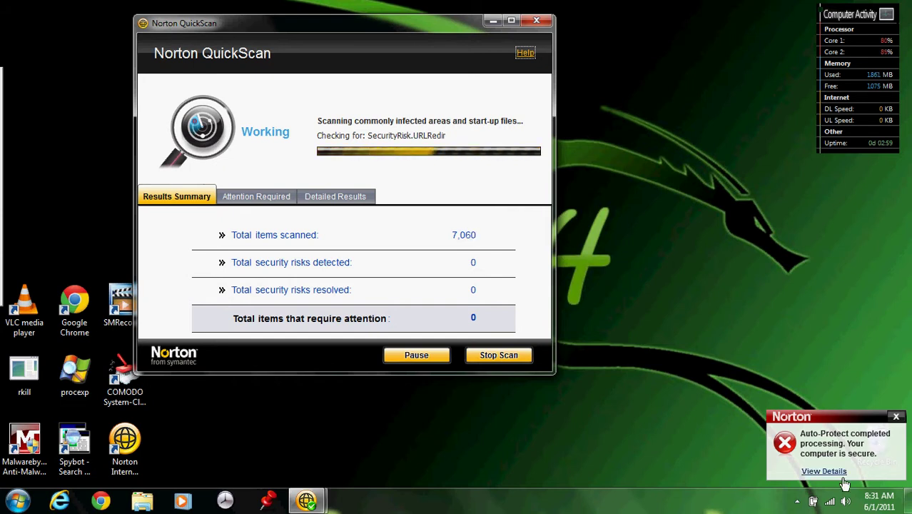
left_click(823, 471)
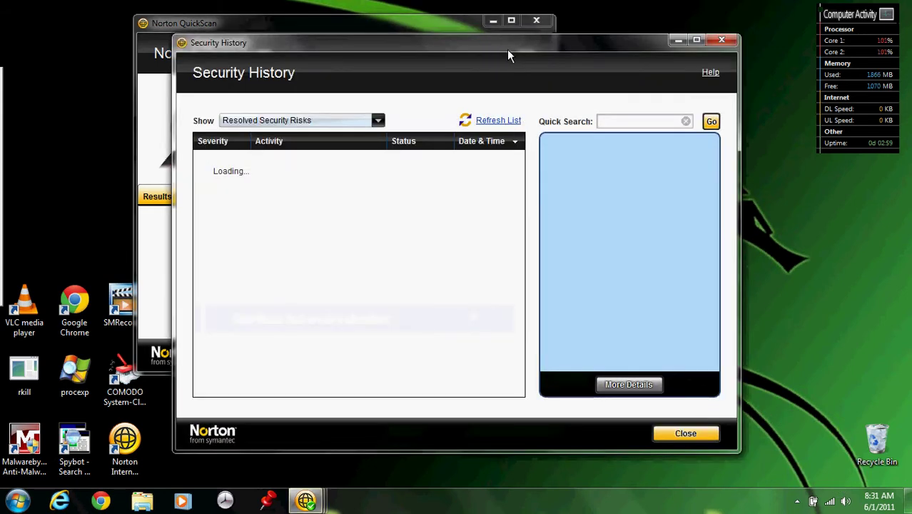
left_click_drag(504, 50, 630, 57)
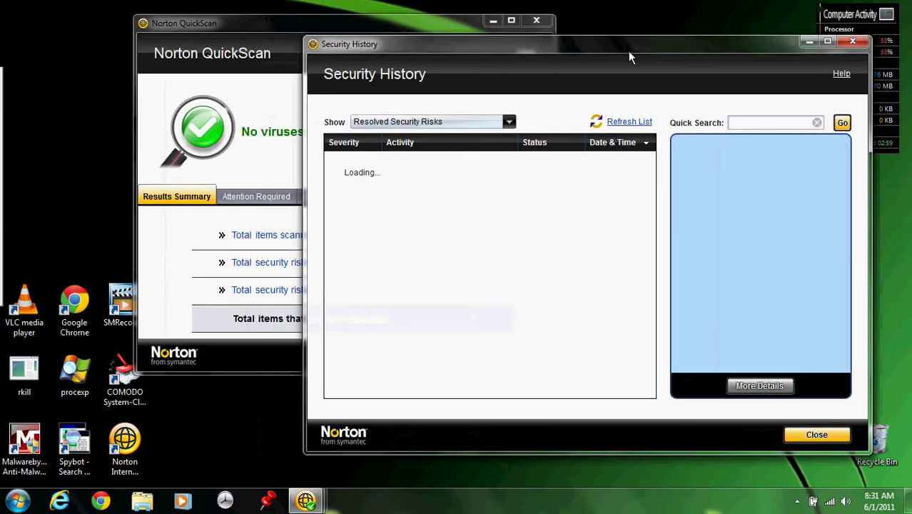
left_click(269, 95)
left_click(520, 369)
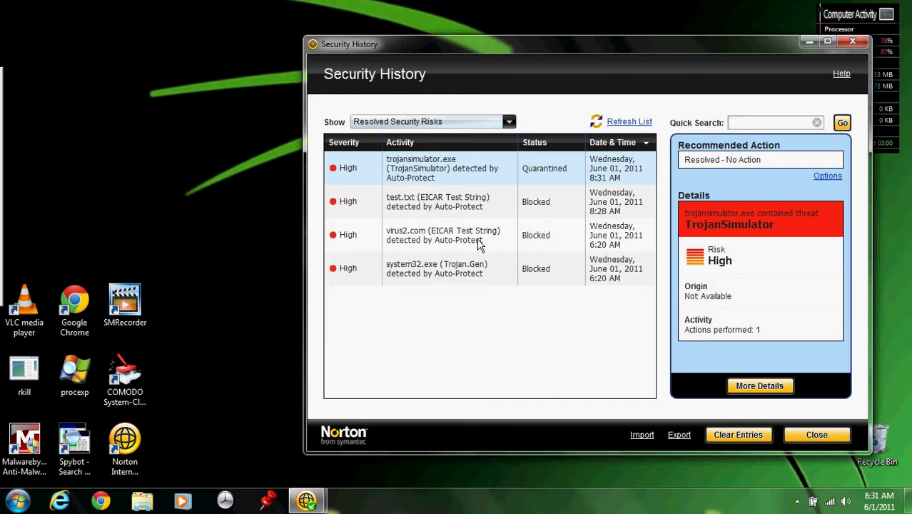
Step: Clear all Resolved Security Risks entries from Norton's Security History and close the window
left_click(751, 441)
left_click(595, 289)
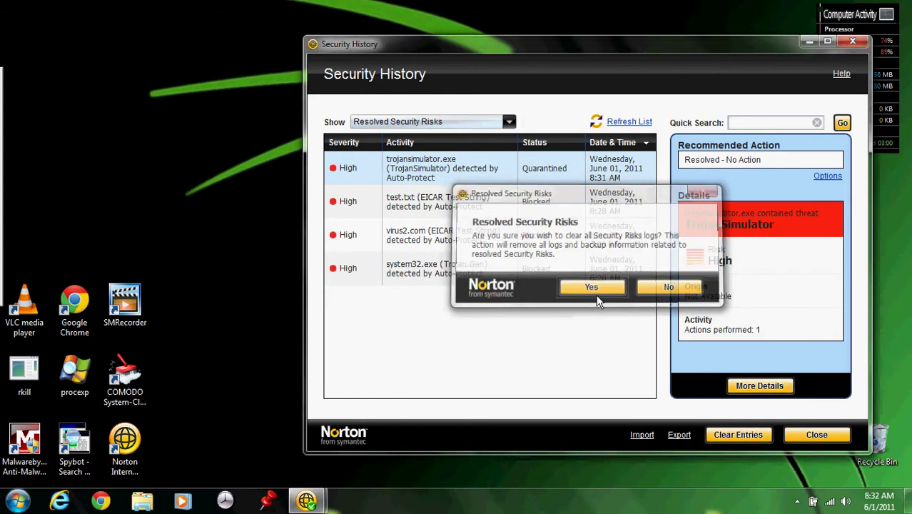
left_click(813, 434)
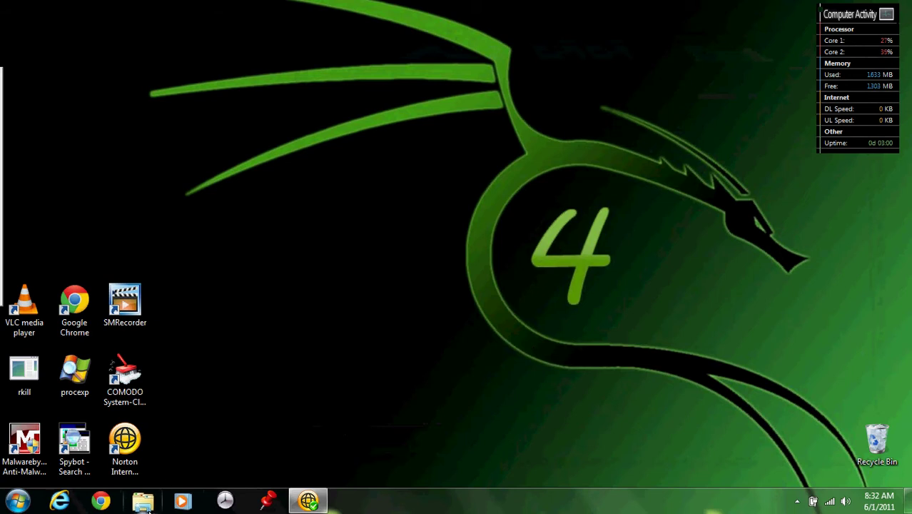
Step: Open the pcsecuritytest archive in the Downloads folder, run setup.exe from it, and close the archive and folder windows
left_click(142, 500)
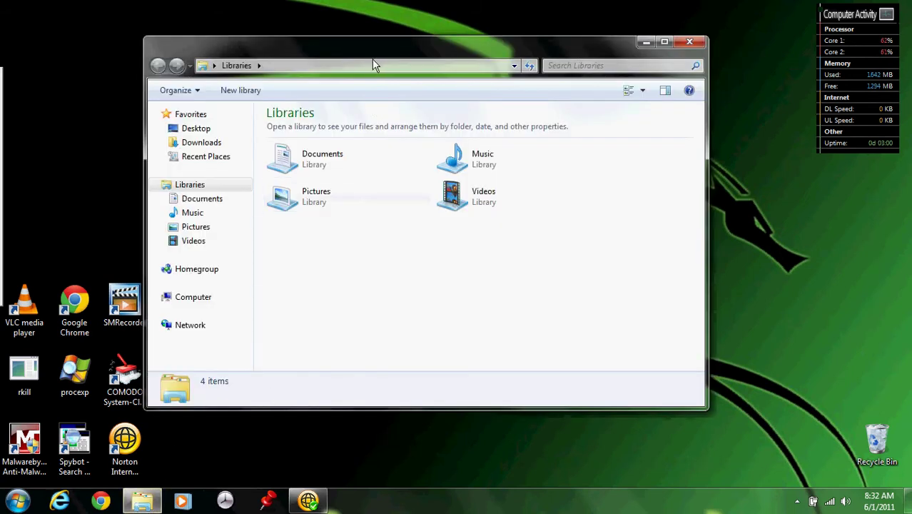
left_click_drag(372, 62, 441, 72)
left_click(278, 151)
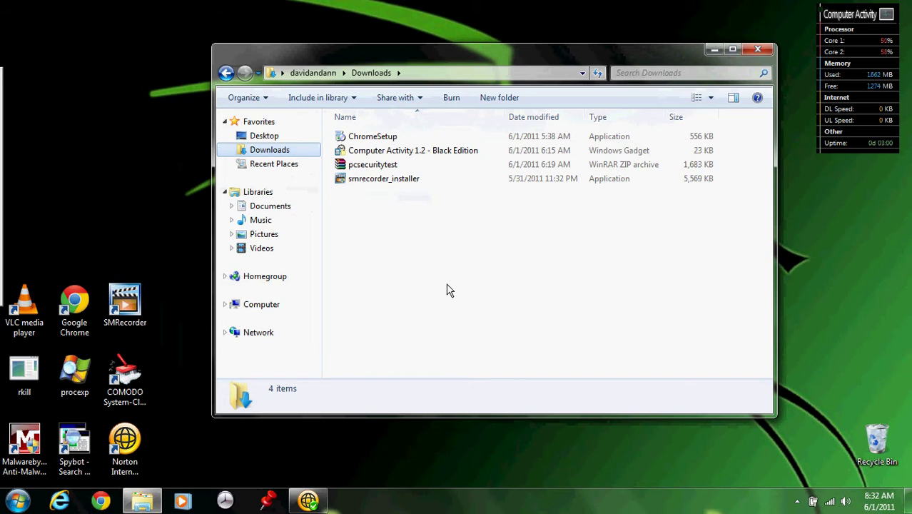
left_click(386, 171)
double_click(385, 172)
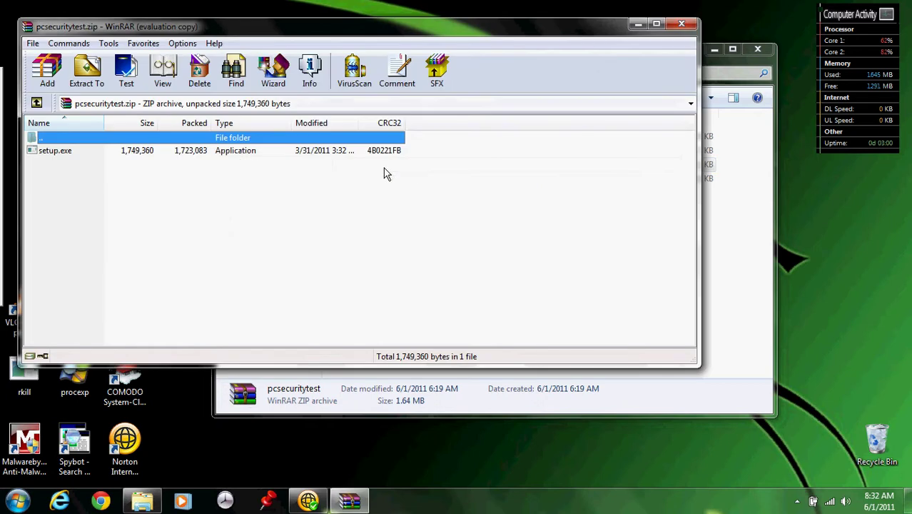
left_click(124, 154)
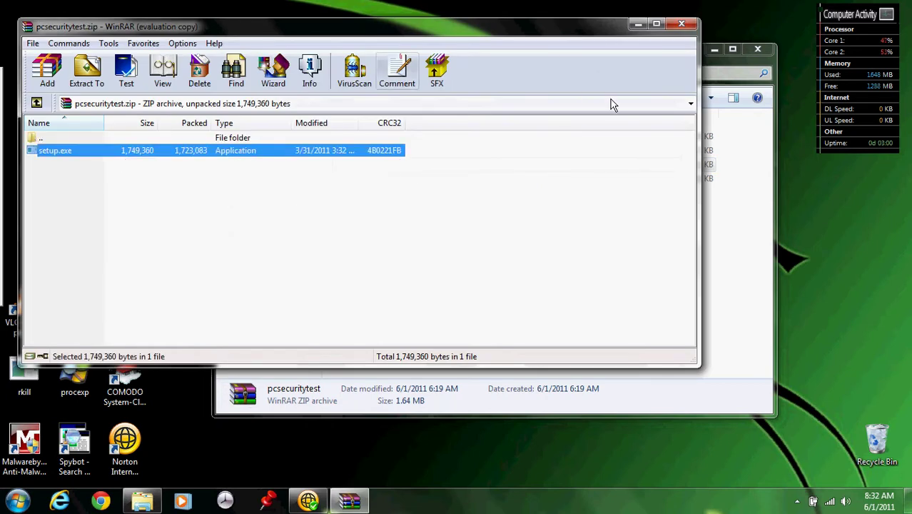
left_click(682, 25)
left_click(758, 48)
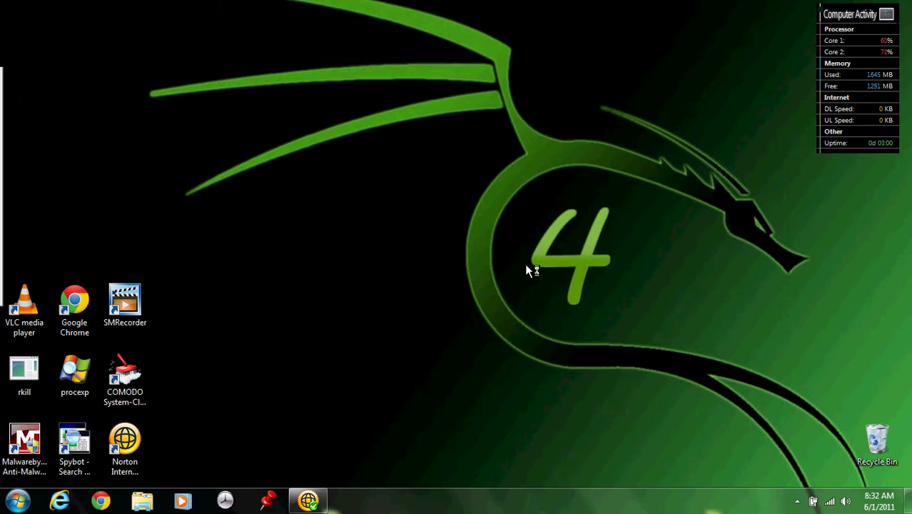
Step: Install PC SECURITY TEST 2011 in the default folder with a desktop icon, and launch it on completion
left_click(549, 361)
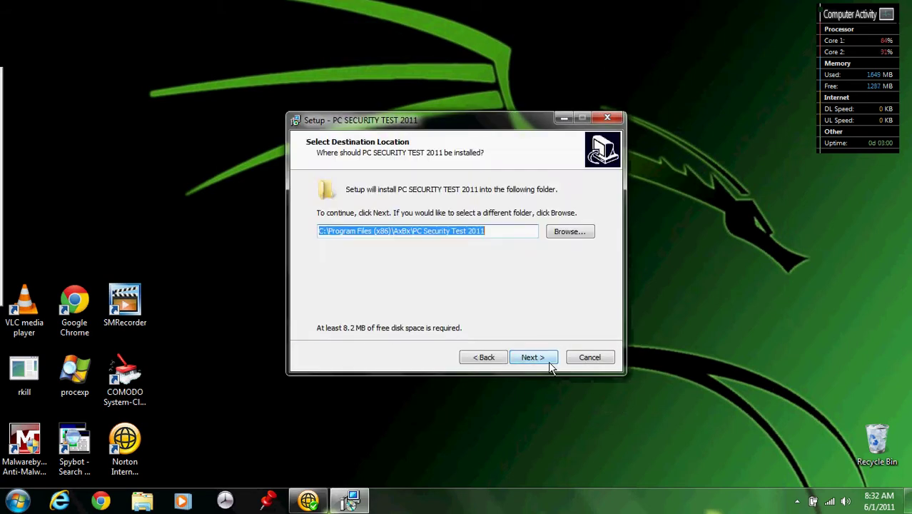
left_click(533, 356)
left_click(534, 356)
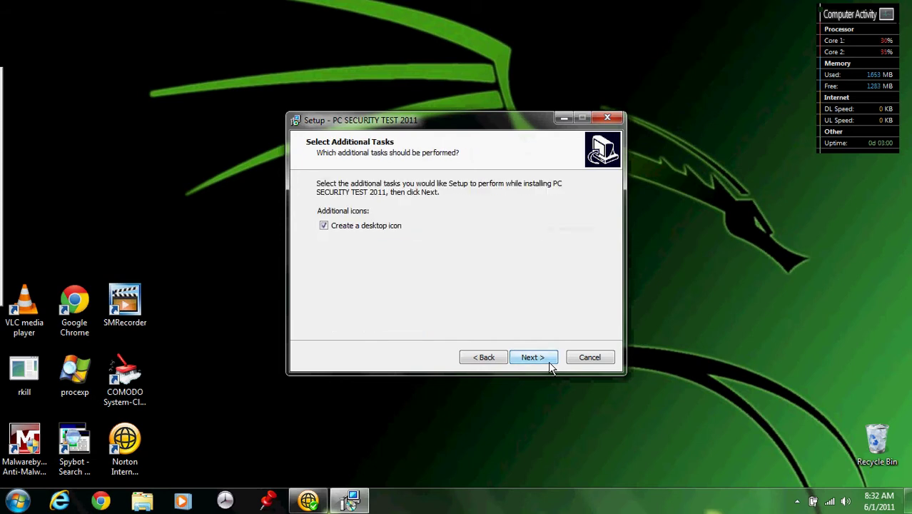
left_click(551, 365)
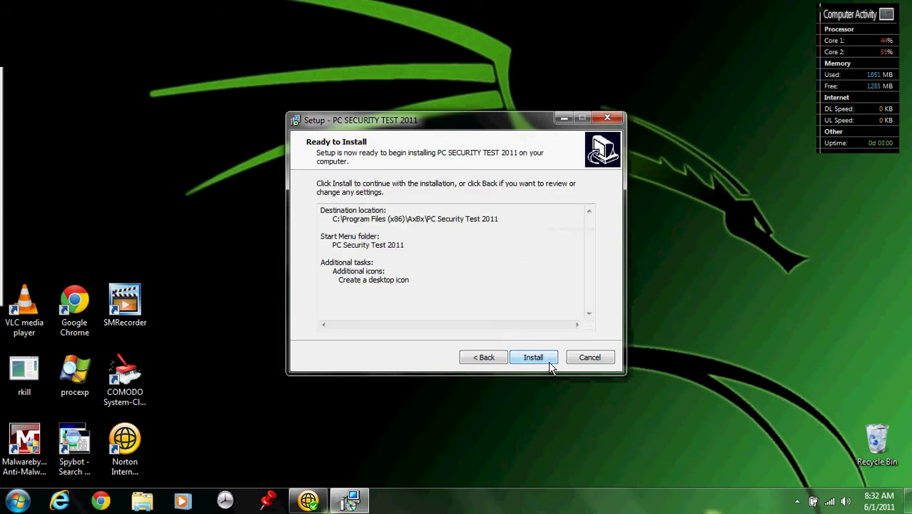
left_click(551, 365)
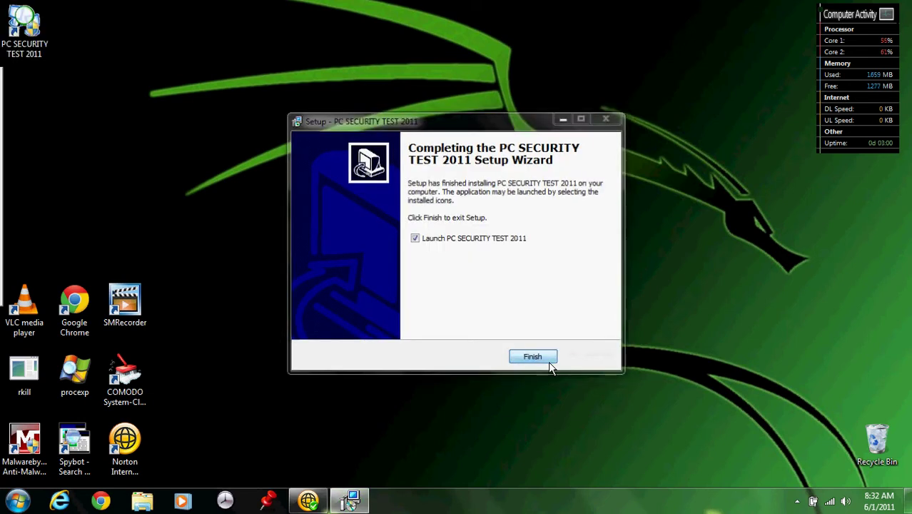
left_click(549, 365)
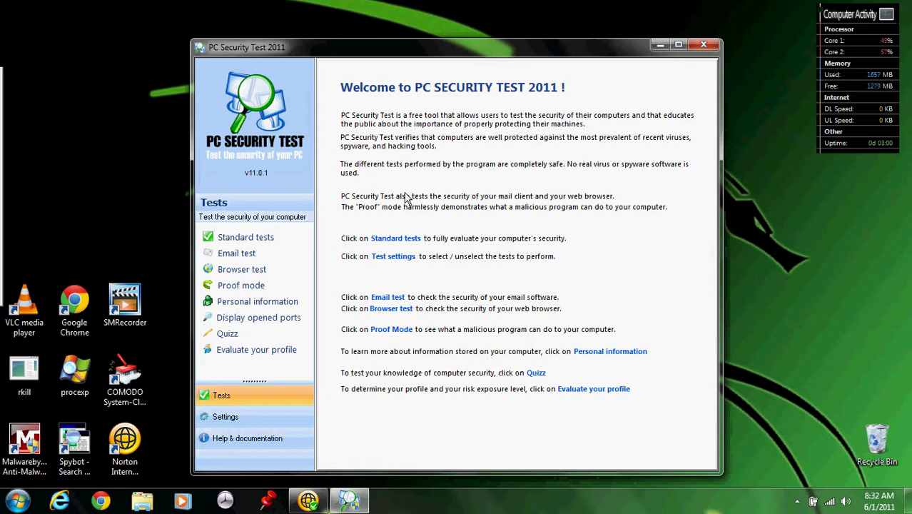
Step: Start the Standard tests in PC Security Test and choose Internet Explorer as the web browser used
left_click(412, 241)
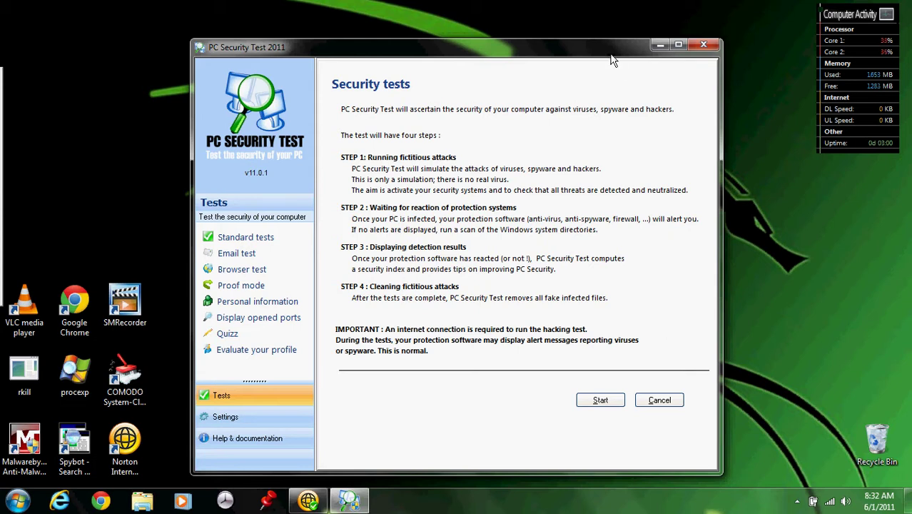
left_click_drag(611, 56, 605, 34)
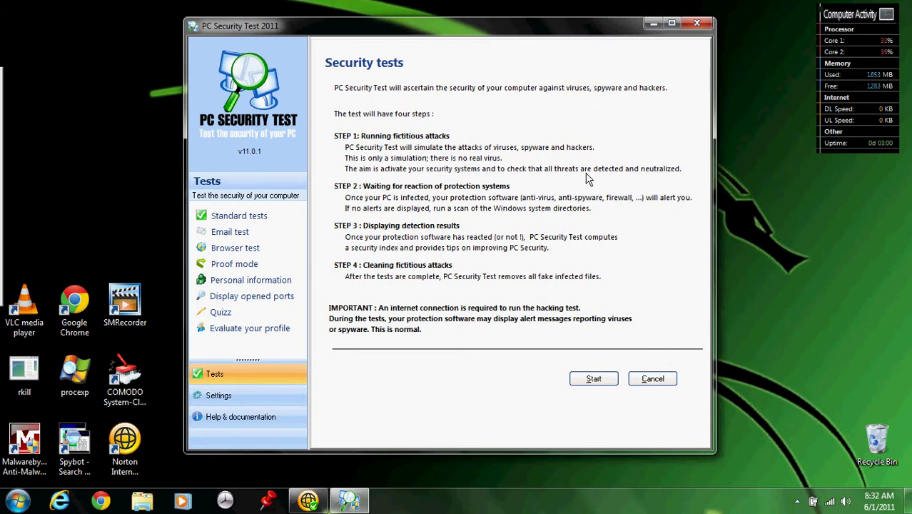
left_click(594, 379)
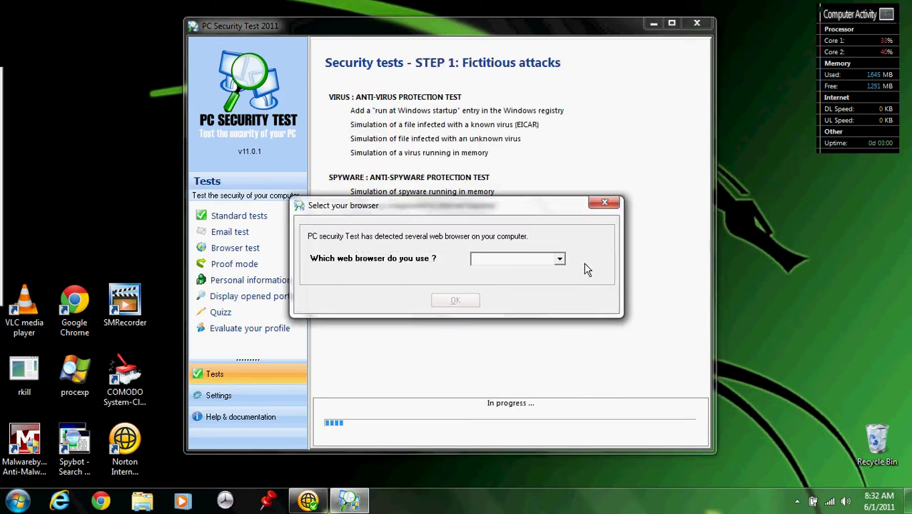
left_click(559, 259)
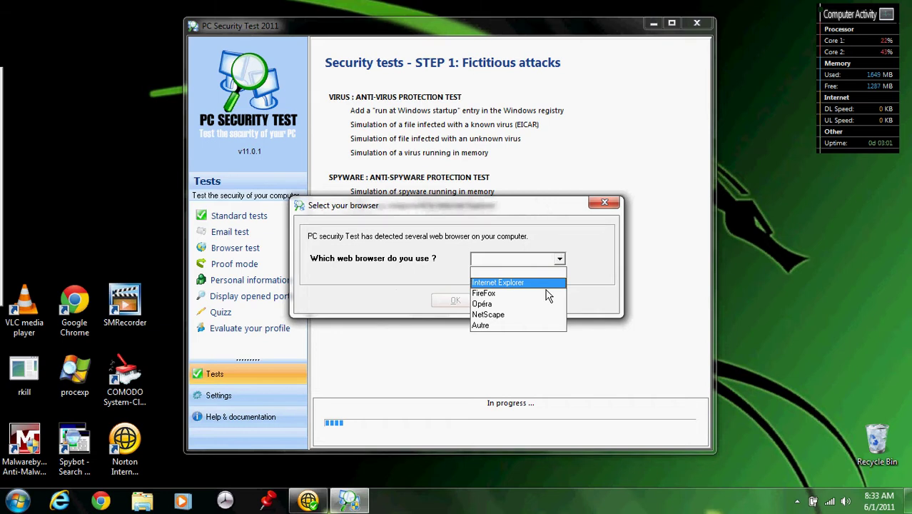
left_click(546, 290)
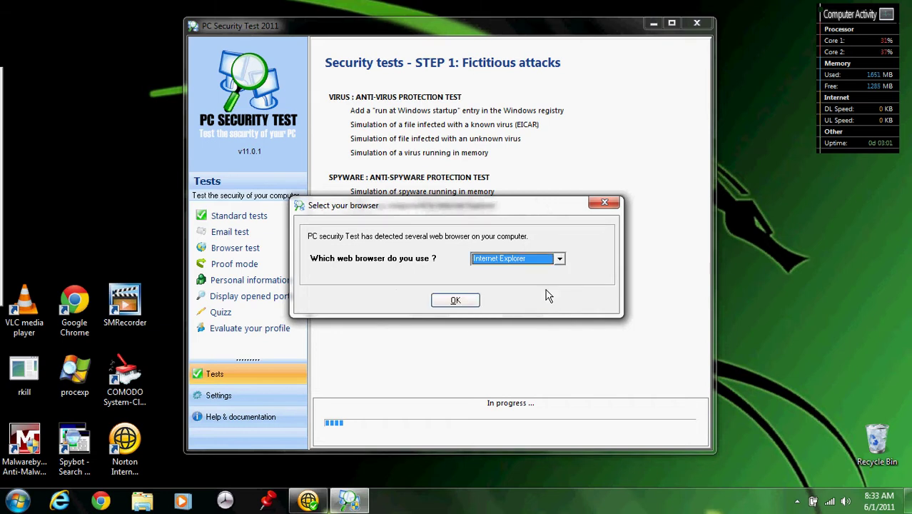
left_click(458, 301)
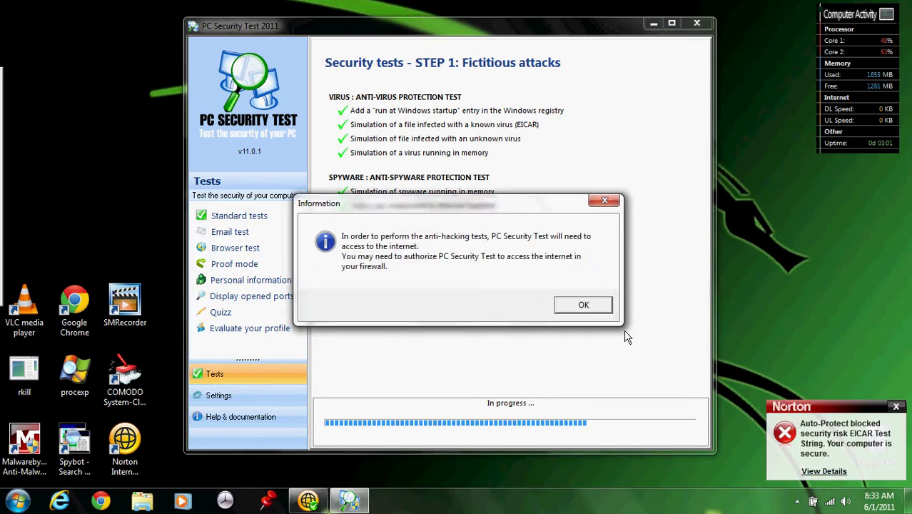
Step: Open Internet Explorer, continue PC Security Test's anti-hacking tests, and set Norton's alert to Allow always for PCSecurityTest.exe
left_click(61, 502)
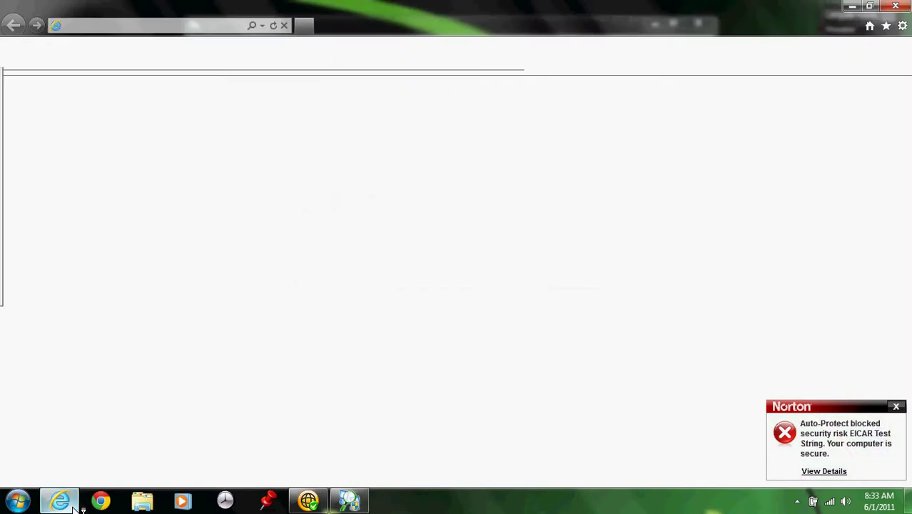
left_click(351, 501)
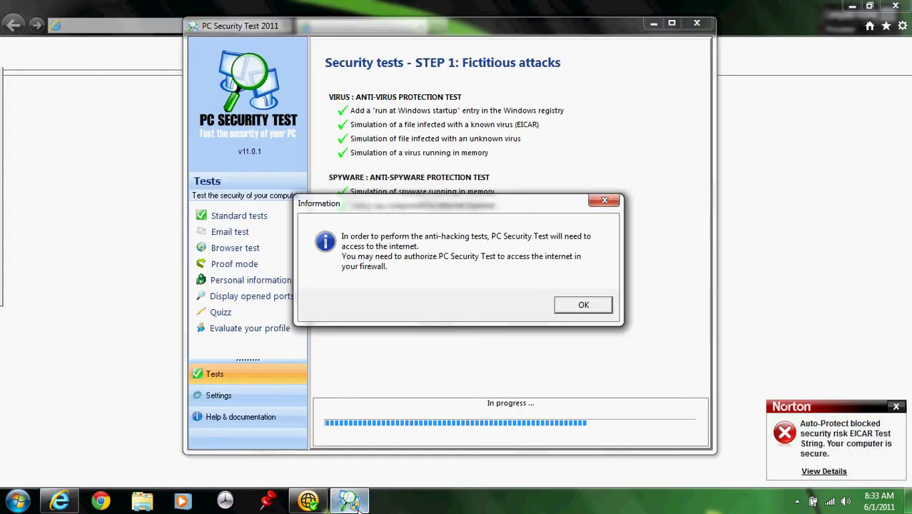
left_click(582, 307)
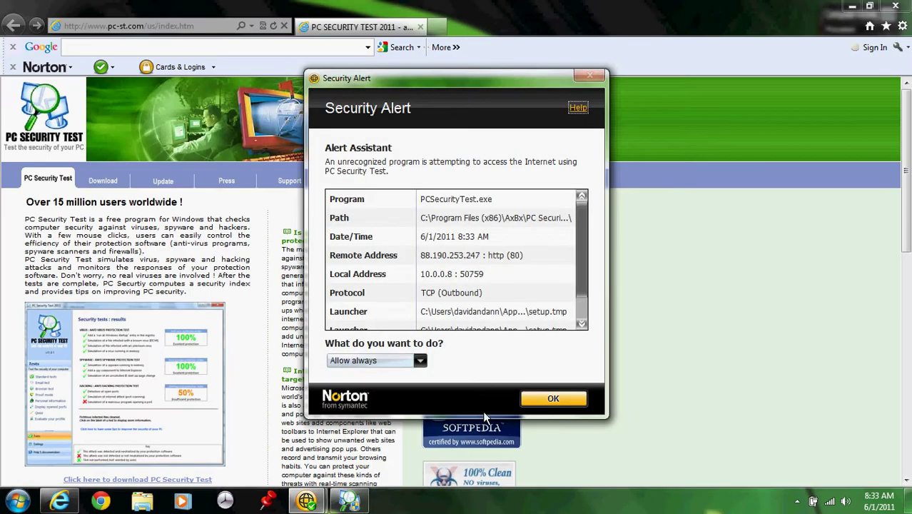
left_click(531, 396)
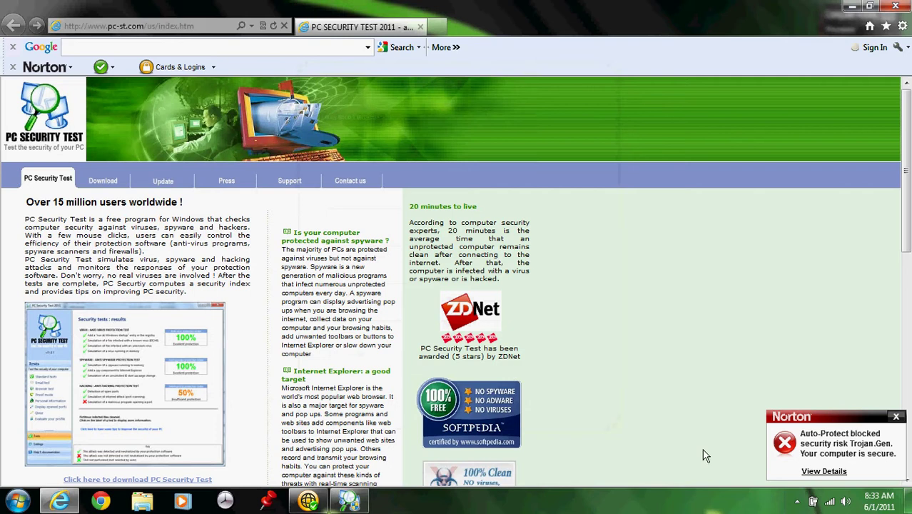
Step: View Norton's details on the blocked Trojan.Gen risk, and return to PC Security Test to run the outgoing internet connection test
left_click(823, 471)
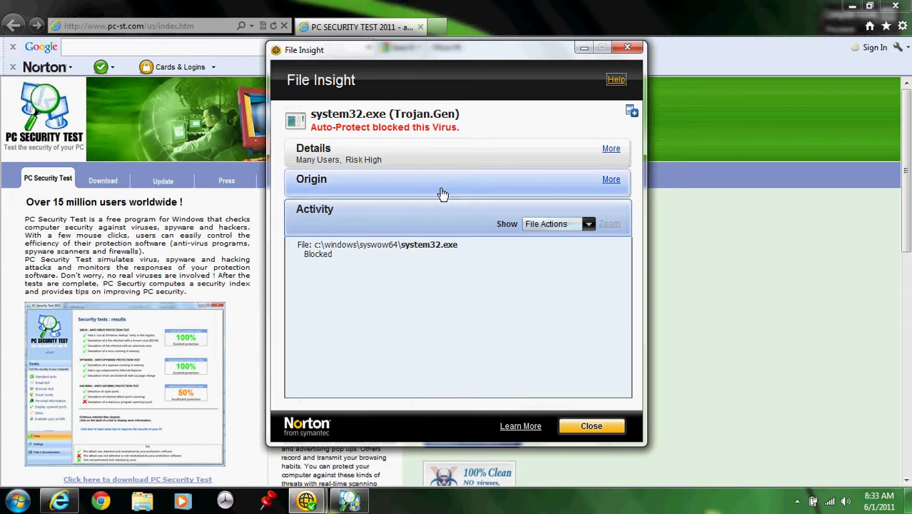
left_click(592, 425)
left_click(364, 505)
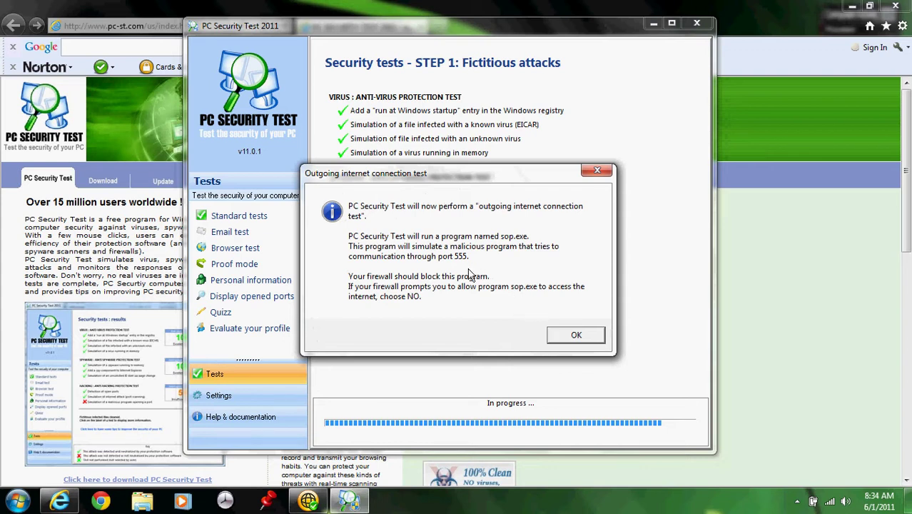
left_click(577, 340)
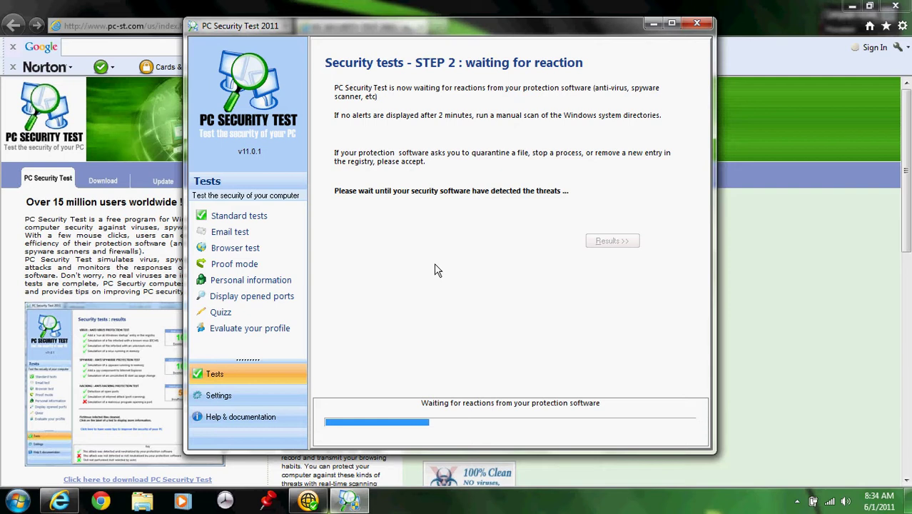
Step: Minimize Internet Explorer and check Norton's main window and the hidden notification icons for reactions to the simulated attacks
left_click(308, 501)
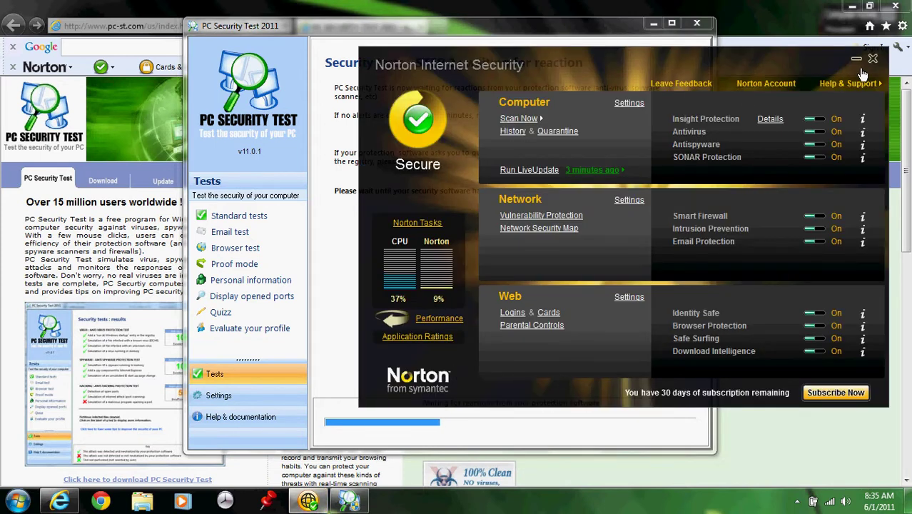
left_click(859, 62)
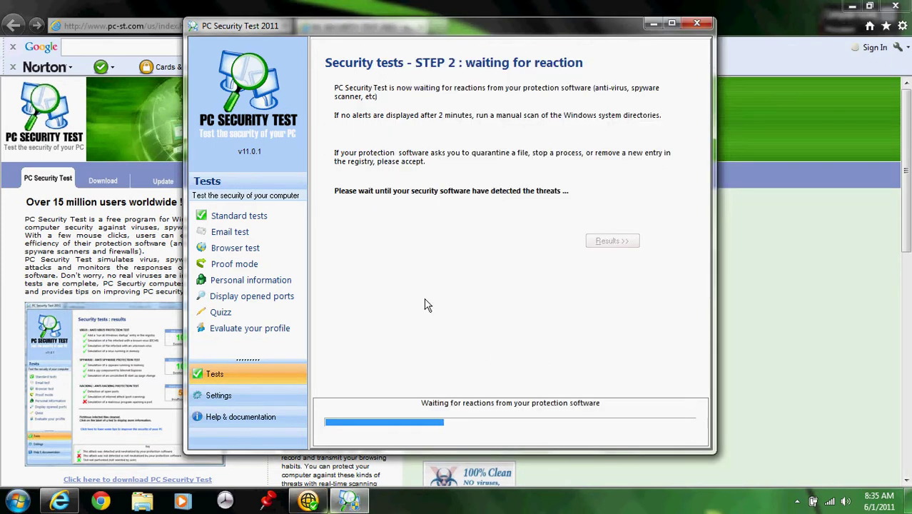
left_click_drag(452, 29, 600, 47)
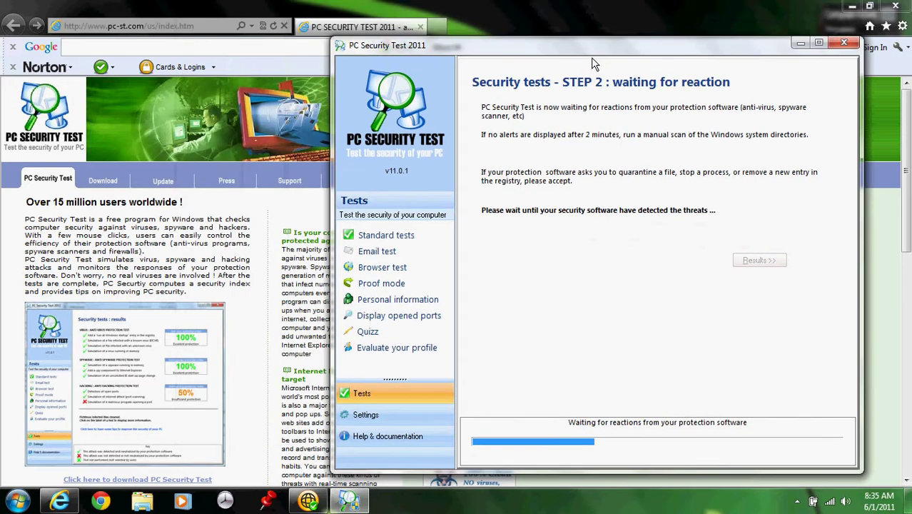
left_click(852, 5)
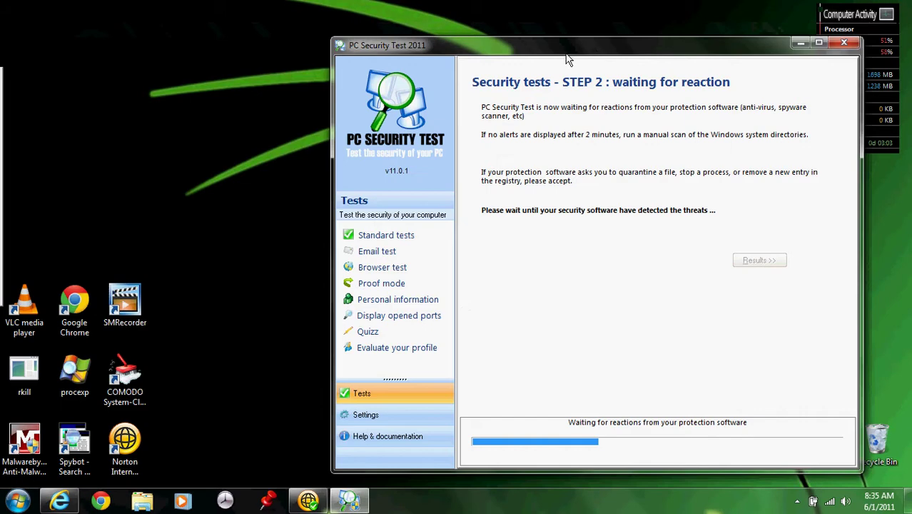
left_click_drag(554, 55, 452, 34)
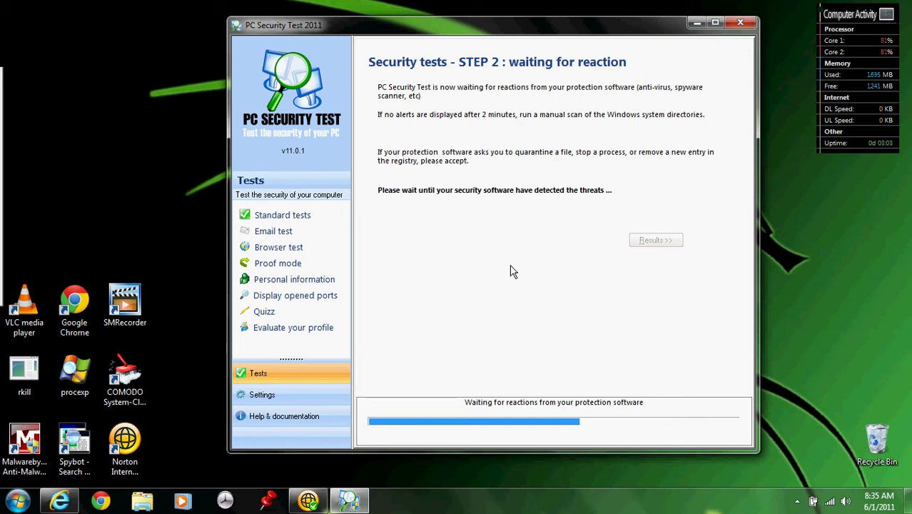
left_click(325, 504)
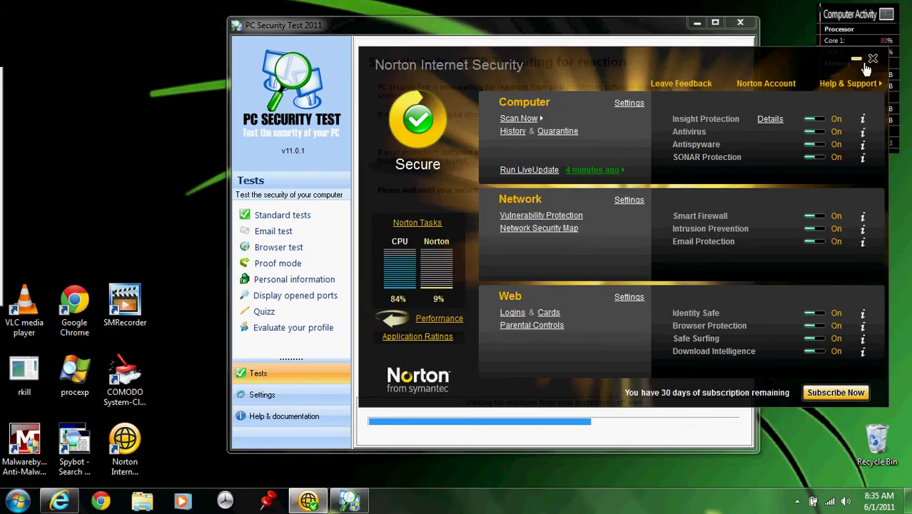
left_click(864, 63)
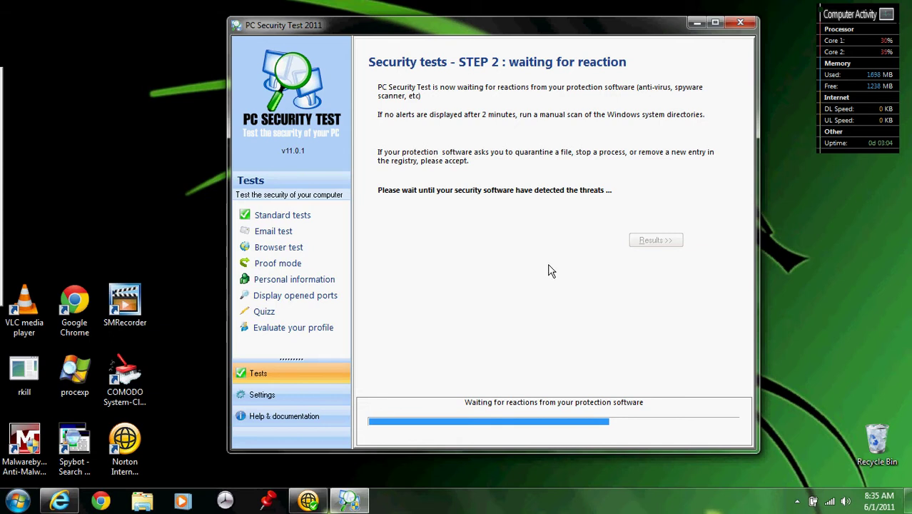
left_click(797, 501)
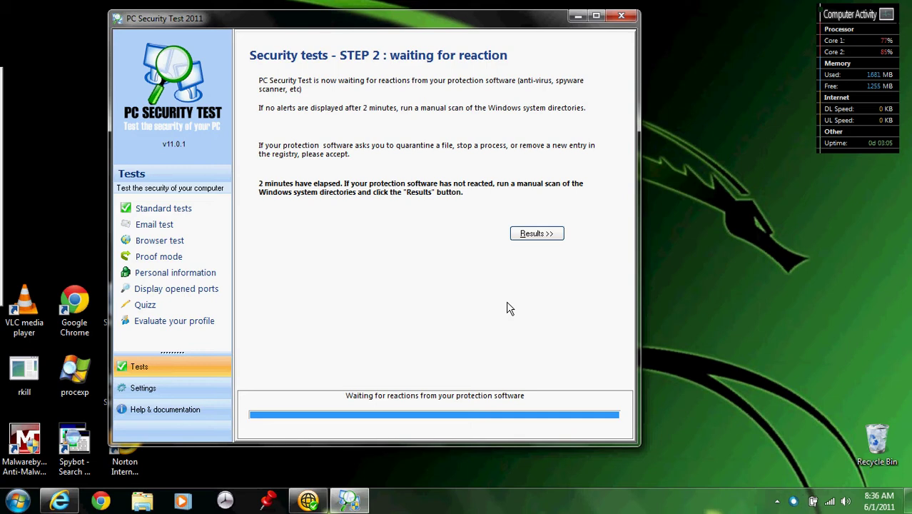
Step: Display the security test results and read the tips to improve the computer's security
left_click(528, 235)
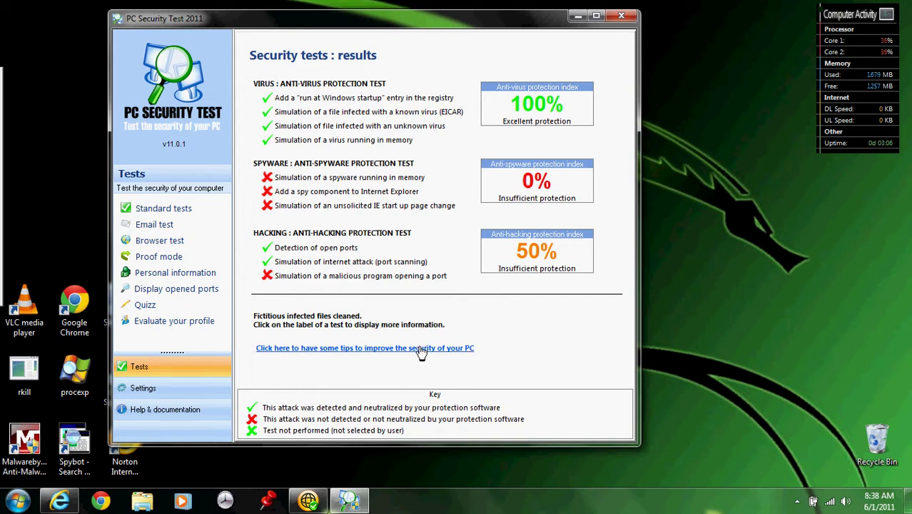
left_click(369, 349)
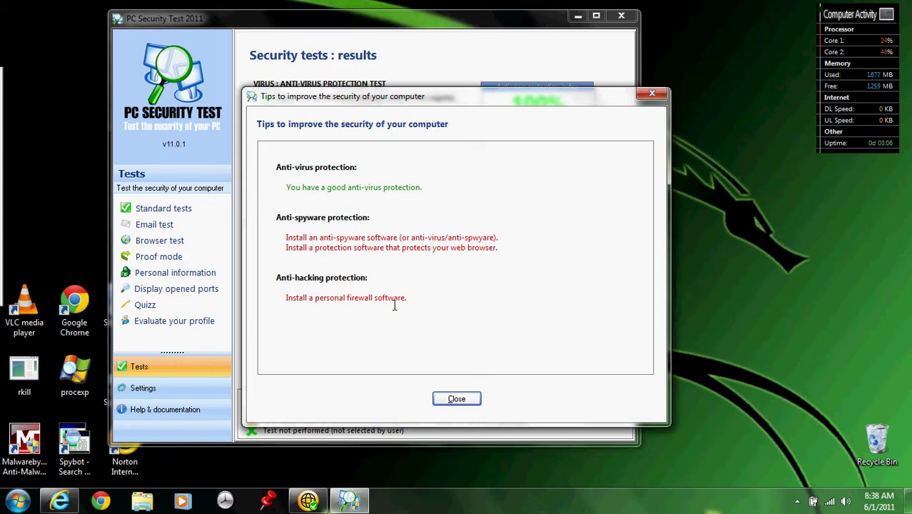
left_click(467, 401)
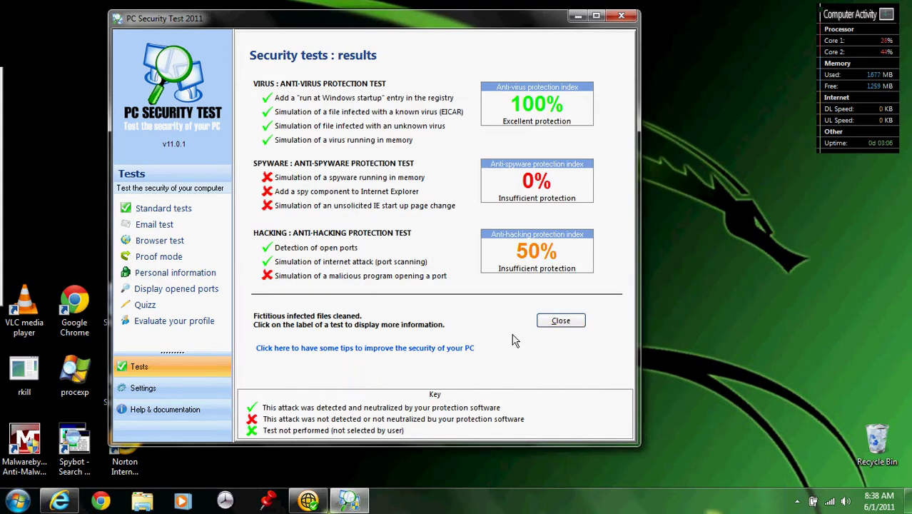
left_click_drag(430, 21, 516, 25)
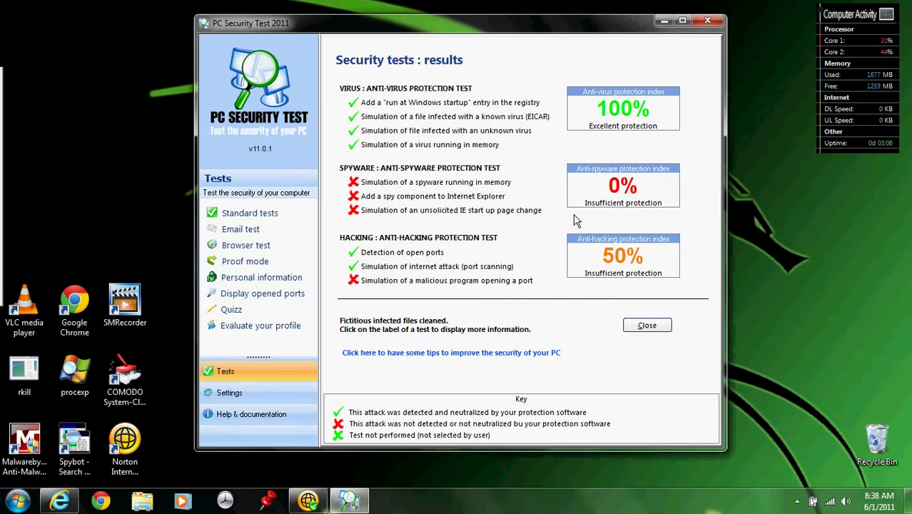
Step: Close the test results and exit PC Security Test, dismissing the advice to install VirusKeeper 2011 Pro
left_click(644, 327)
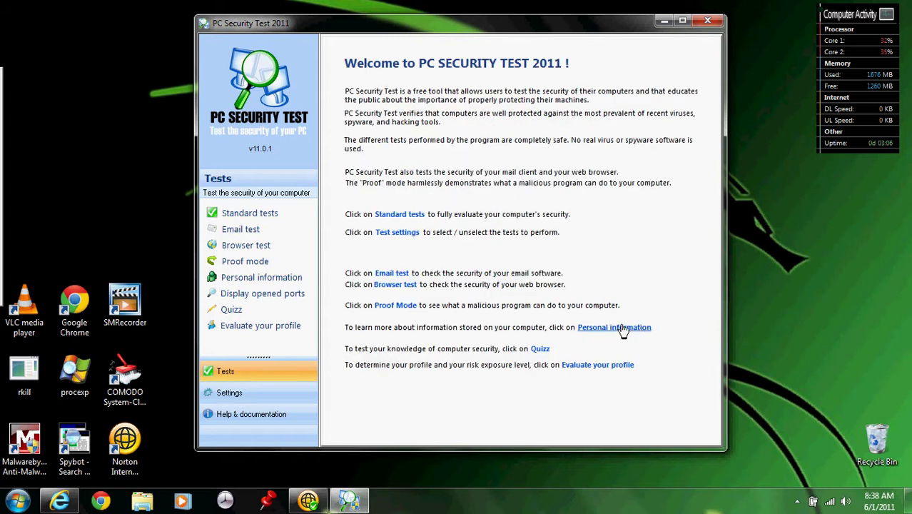
left_click(707, 21)
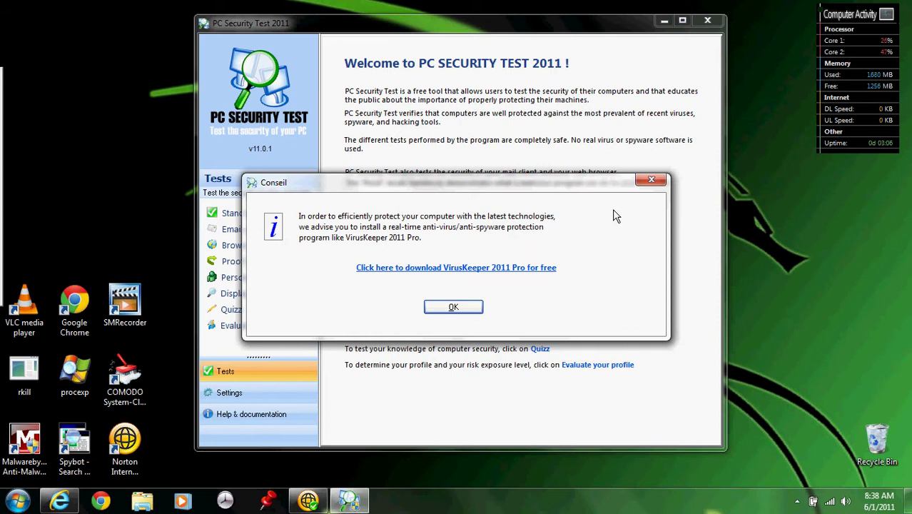
left_click(468, 313)
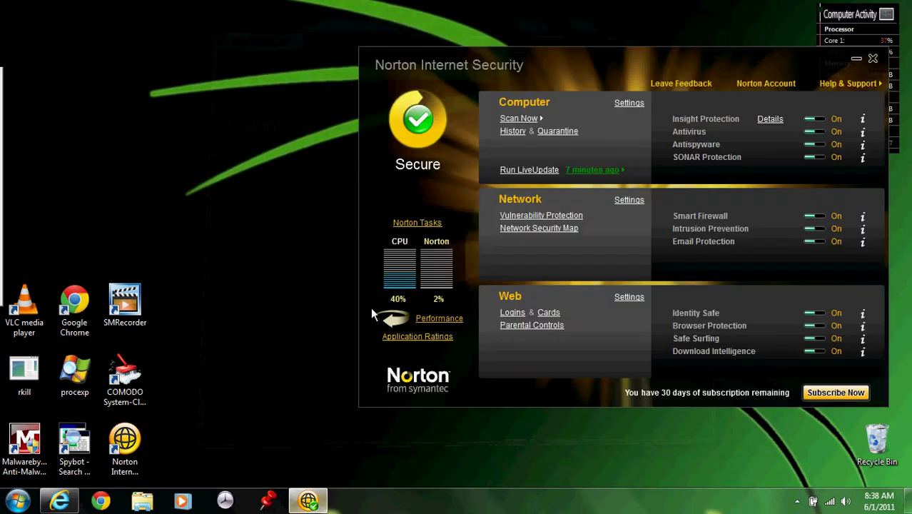
Step: Open the Computer settings of Norton Internet Security, entering the settings password to gain access
left_click_drag(458, 75, 352, 66)
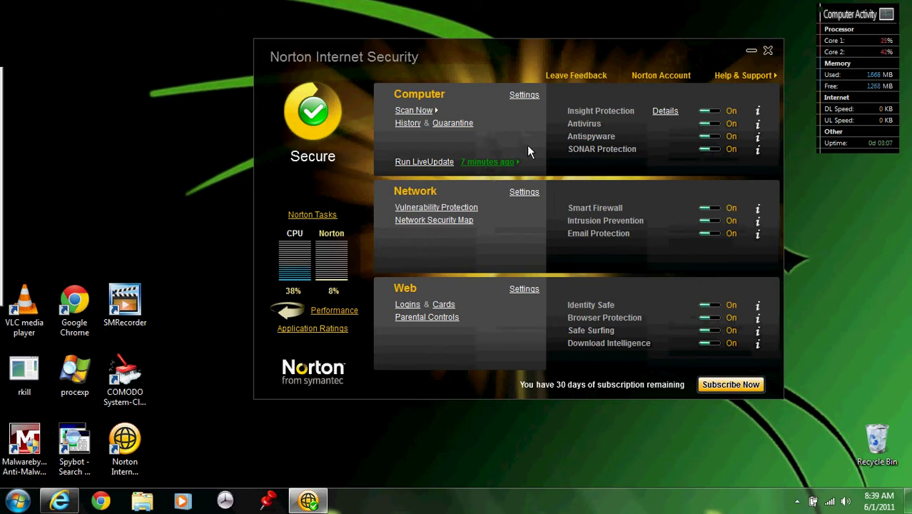
left_click(525, 99)
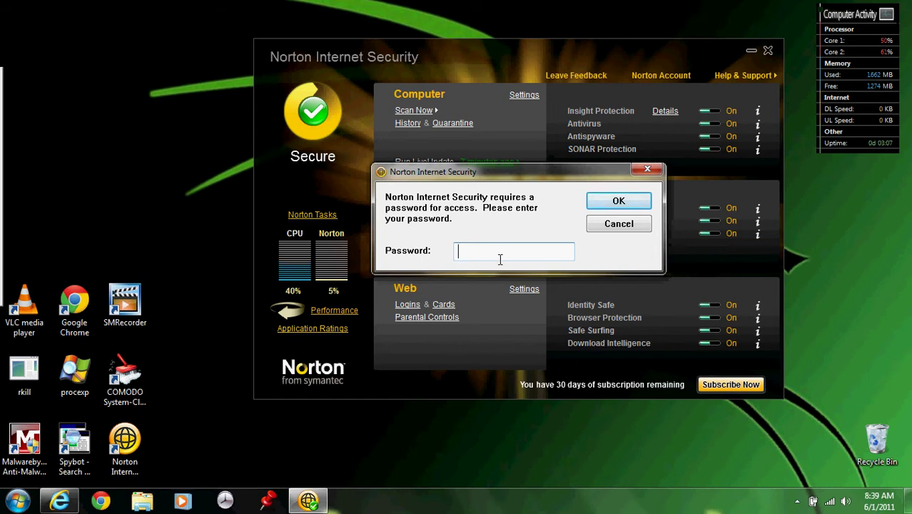
left_click_drag(501, 173, 329, 105)
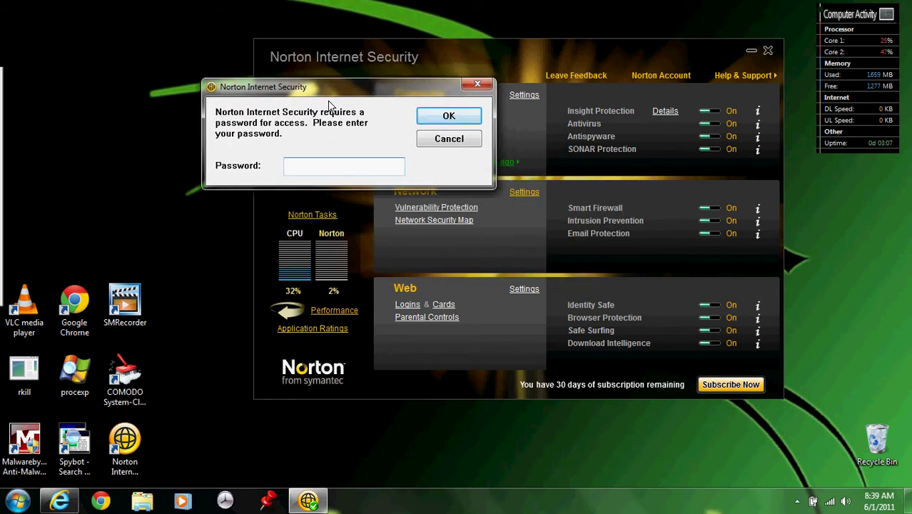
left_click(341, 170)
type("************")
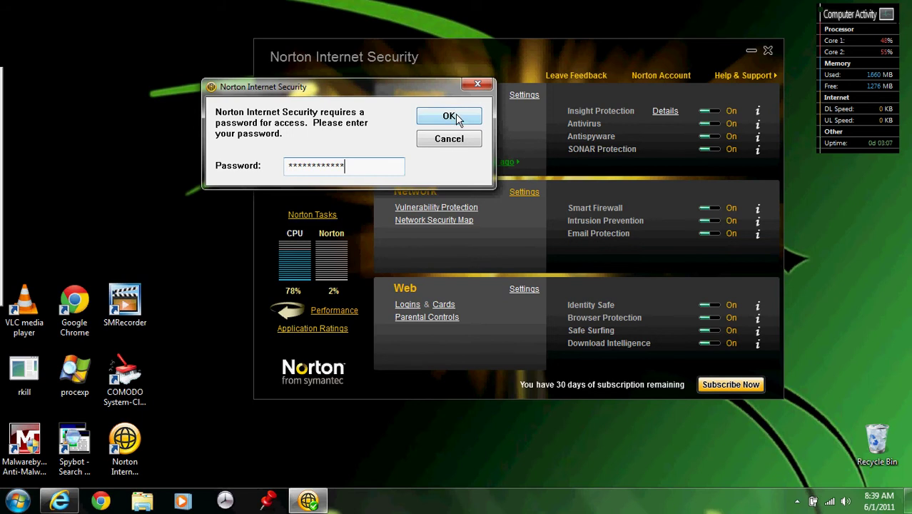
left_click(450, 116)
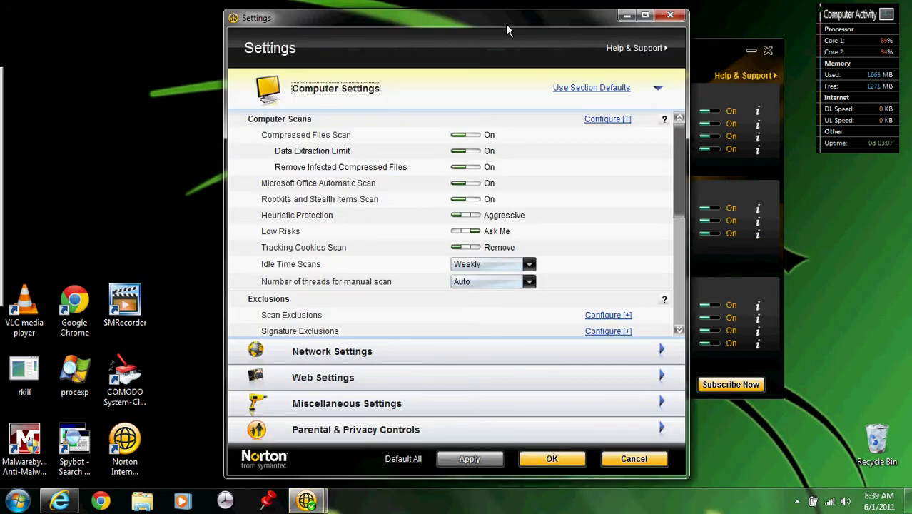
Step: Examine the options in Norton's Computer, Network and Web Settings, including Intrusion Prevention, Smart Firewall, Identity Safe and Safe Surfing
left_click_drag(506, 24, 474, 16)
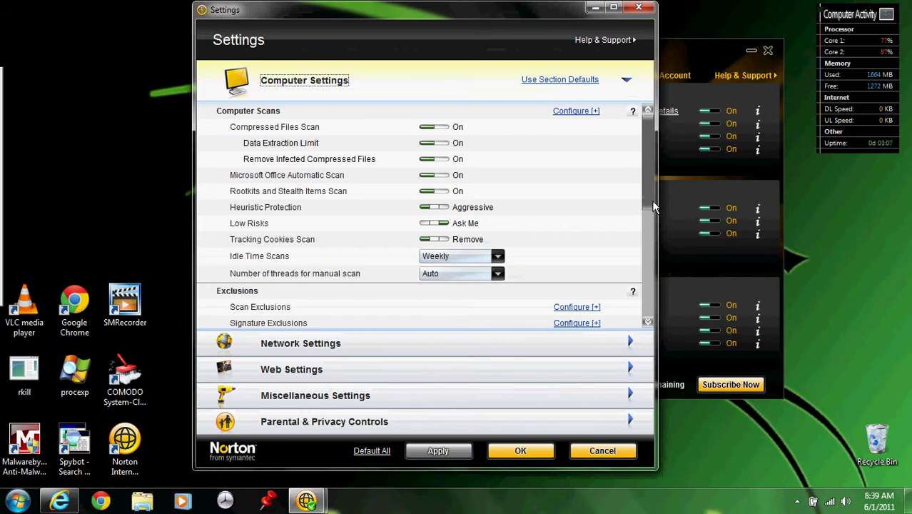
left_click_drag(653, 198, 649, 156)
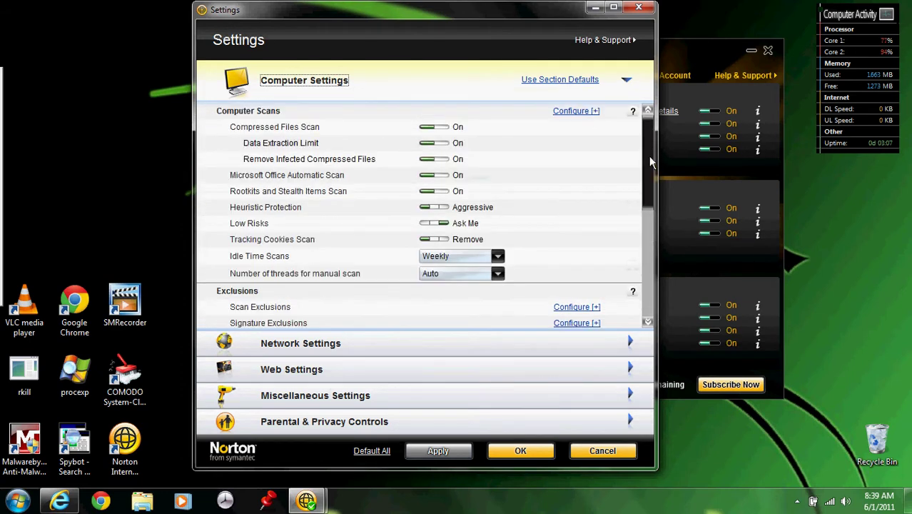
left_click(468, 348)
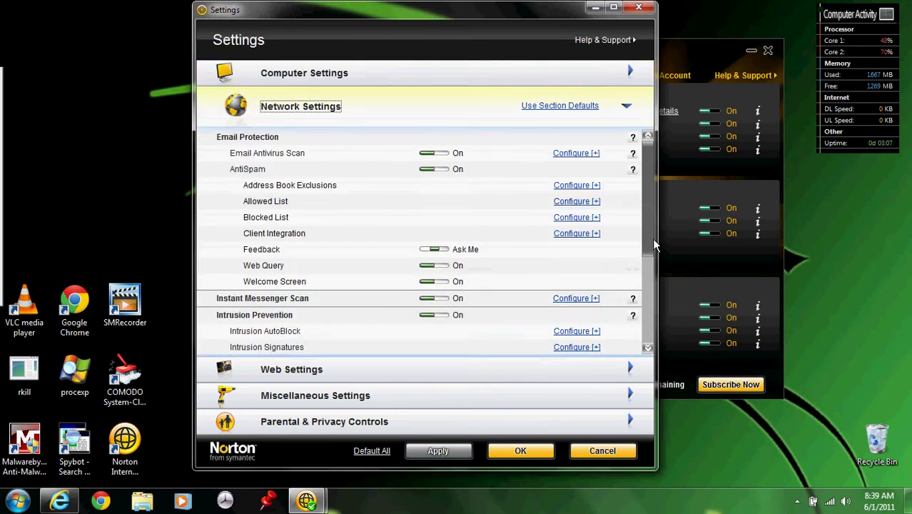
left_click_drag(655, 245, 662, 343)
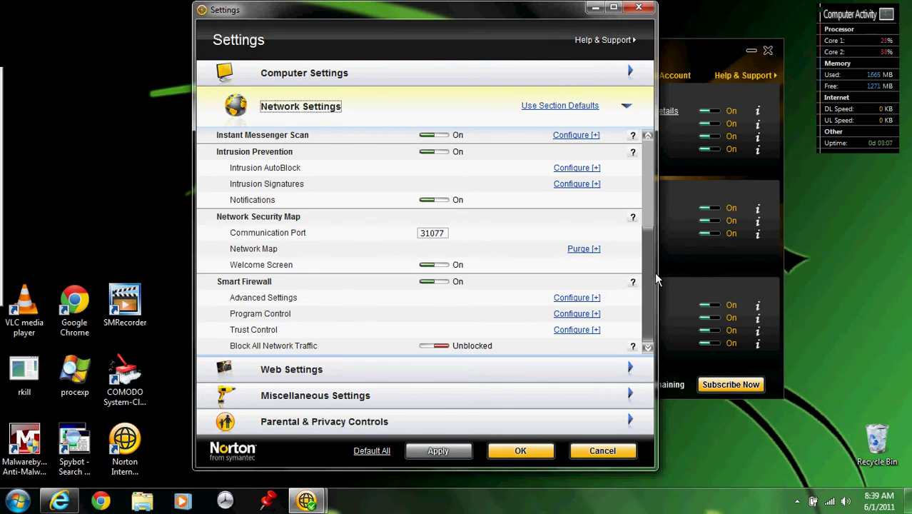
left_click_drag(652, 272, 649, 188)
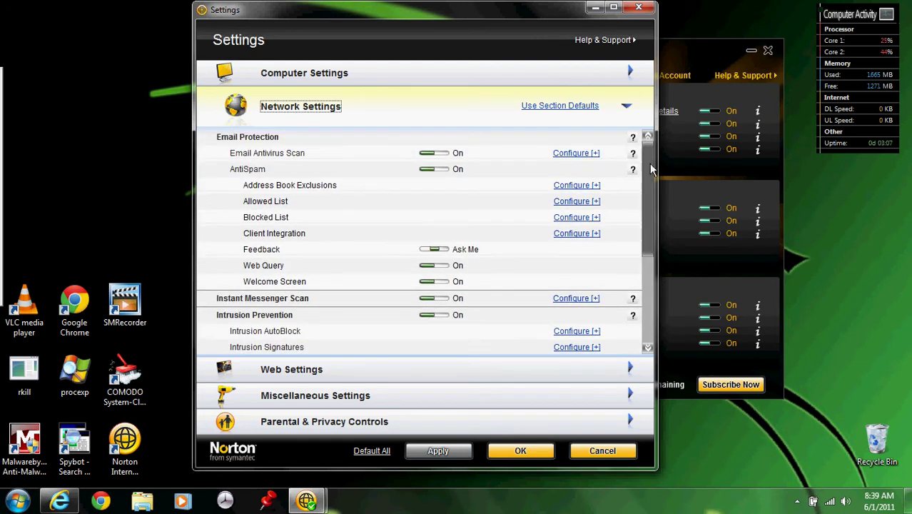
left_click(311, 370)
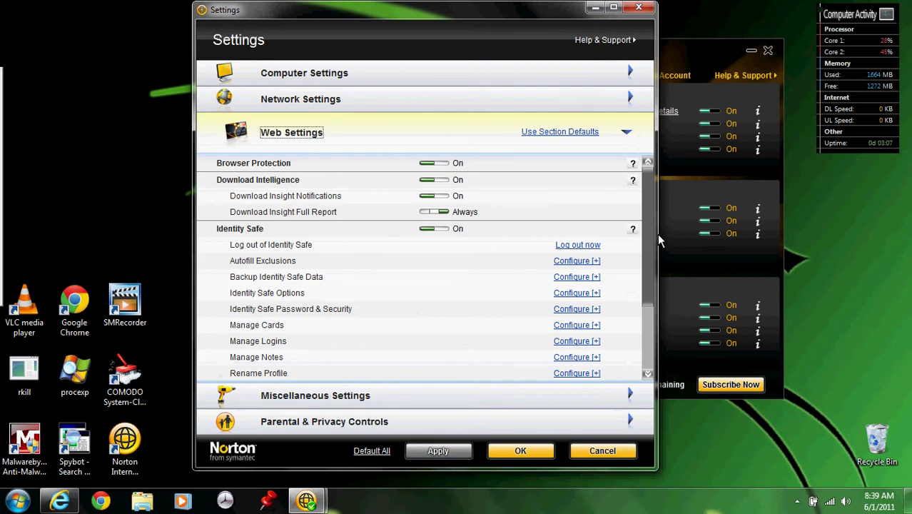
left_click_drag(656, 233, 656, 321)
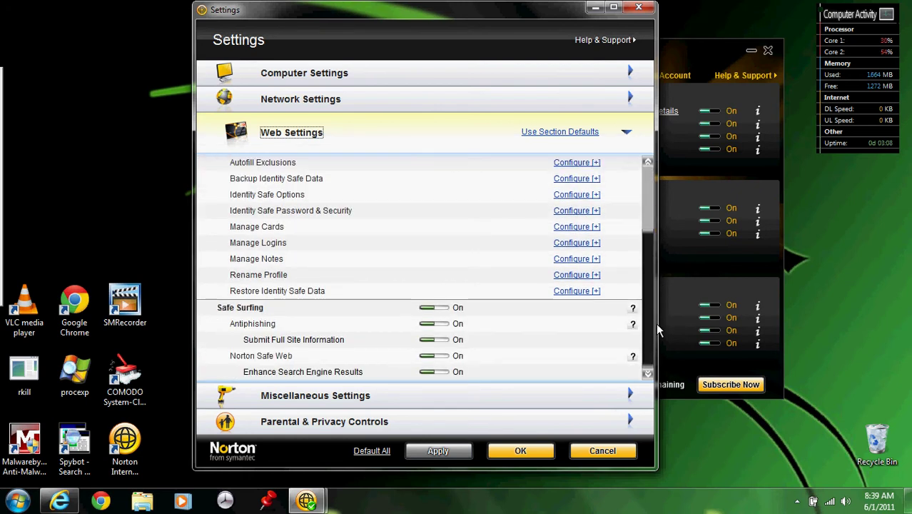
Step: Examine the Miscellaneous Settings, and the Real Time Protection options in Computer Settings
left_click(437, 406)
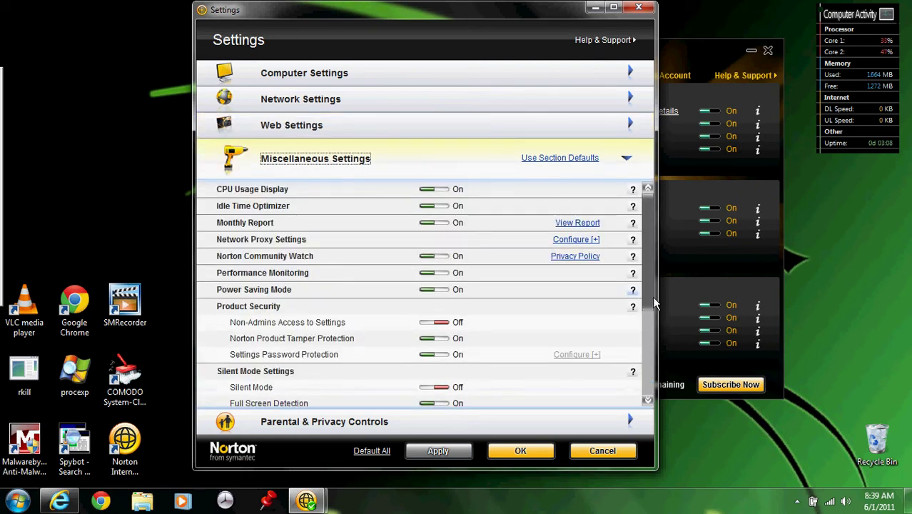
scroll(657, 326, "down", 1)
scroll(656, 326, "down", 3)
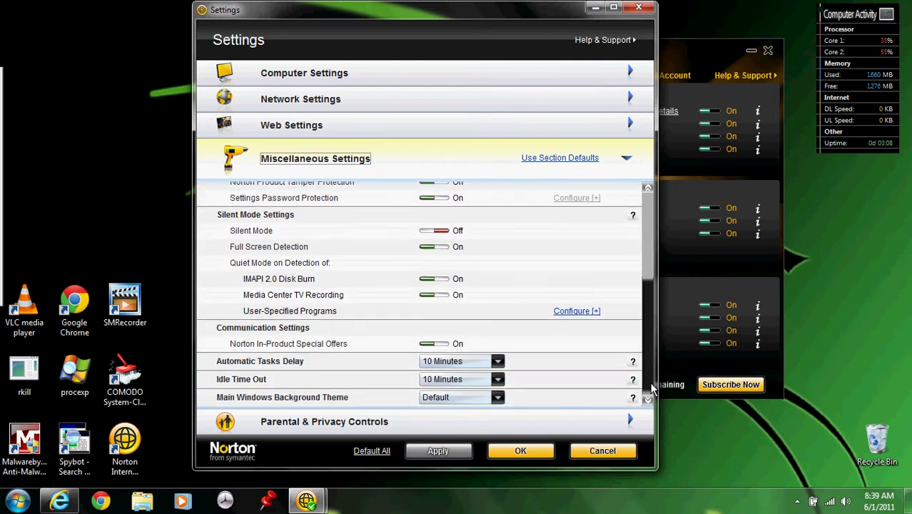
scroll(647, 281, "up", 3)
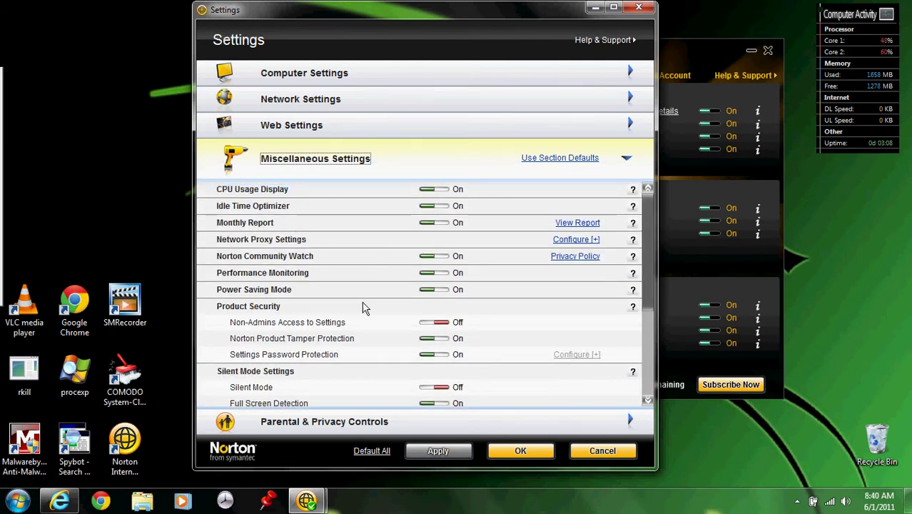
left_click(324, 80)
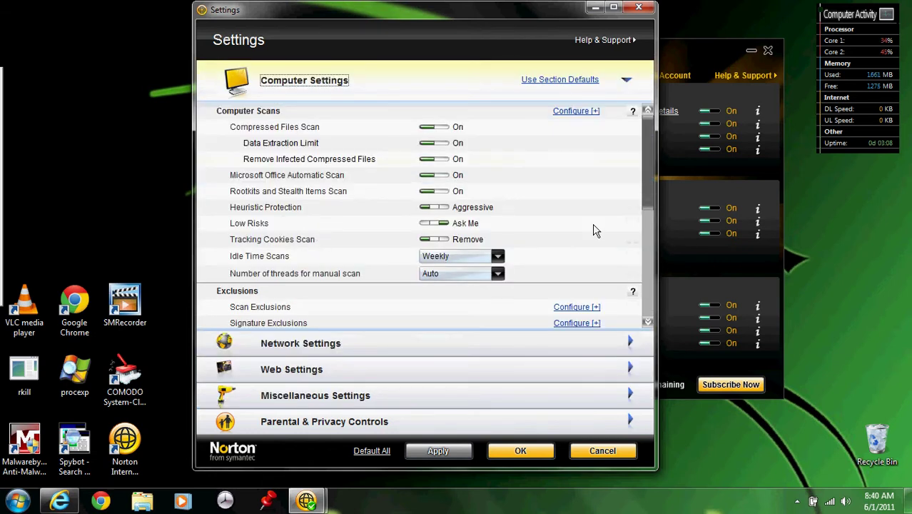
left_click_drag(658, 189, 666, 286)
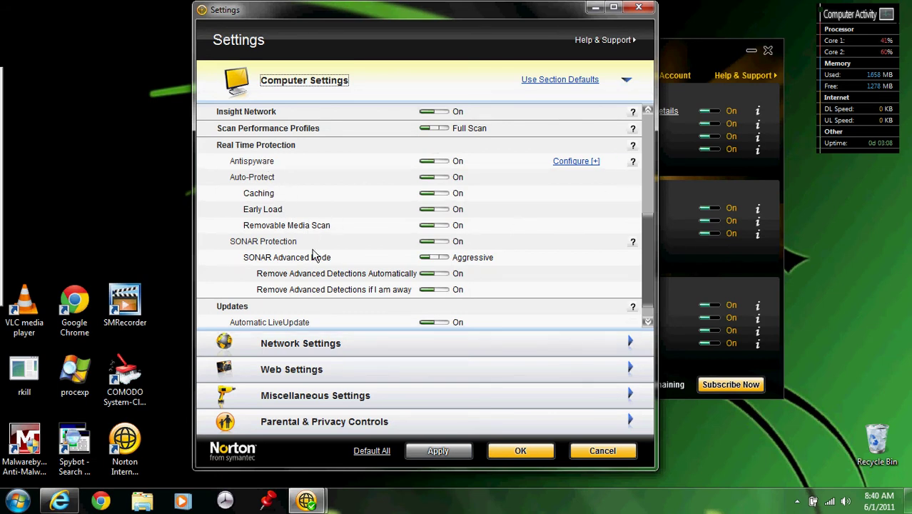
Step: Examine the Updates and Computer Scans options in Computer Settings, and close the Settings dialog by accepting it
scroll(658, 246, "down", 1)
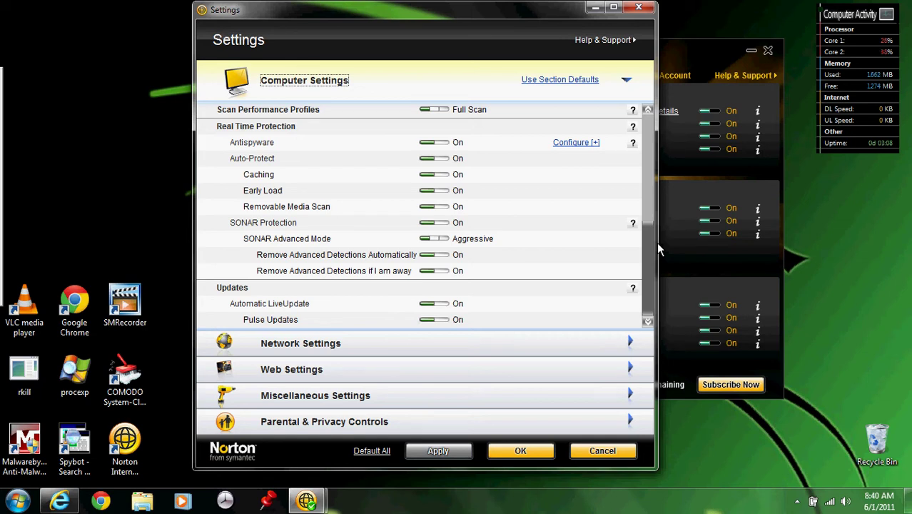
scroll(657, 247, "up", 5)
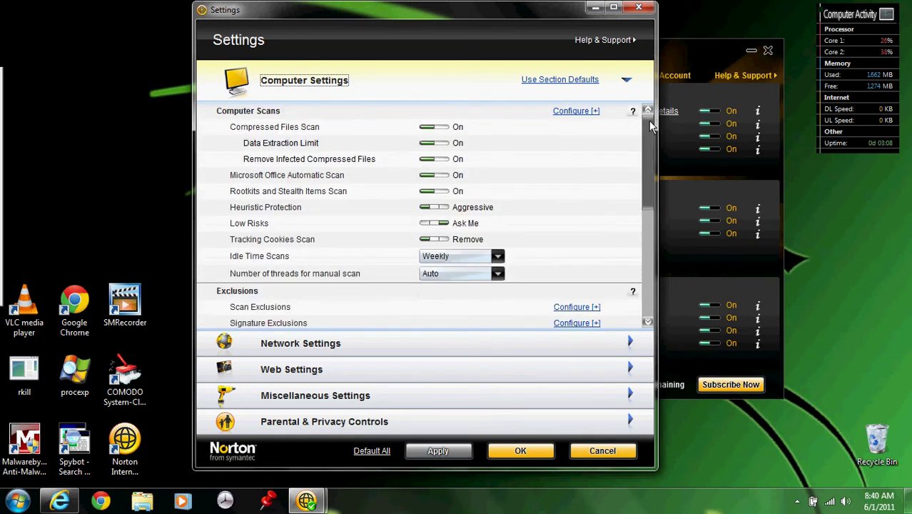
left_click(532, 456)
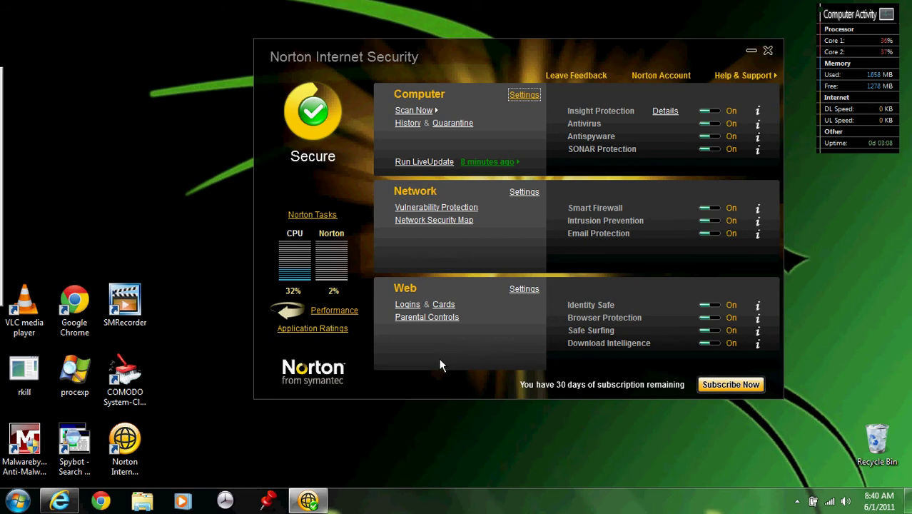
Step: Close the Norton Internet Security main window and the Internet Explorer window with the PC Security Test website
left_click_drag(363, 60, 268, 38)
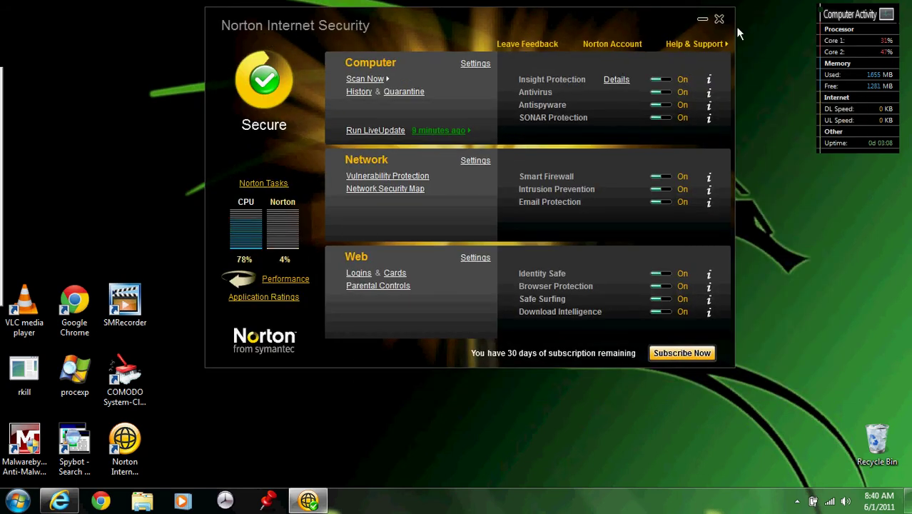
left_click(718, 19)
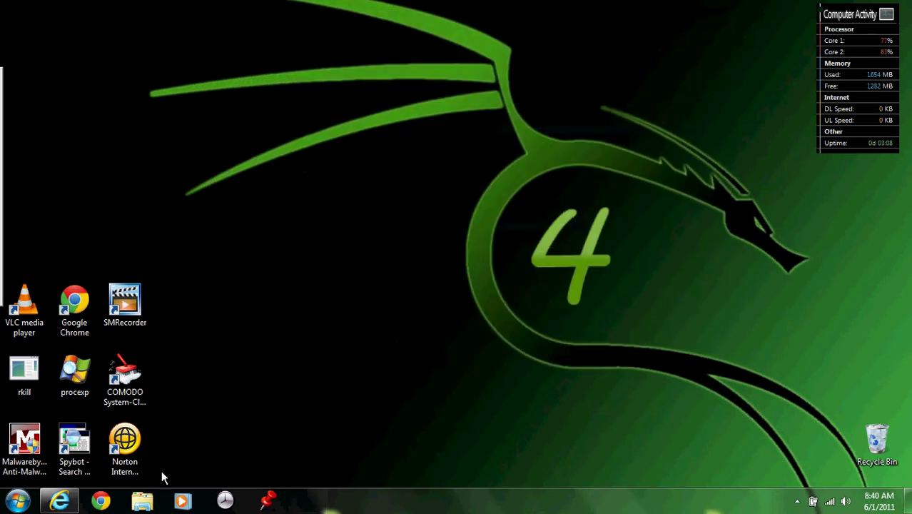
left_click(59, 501)
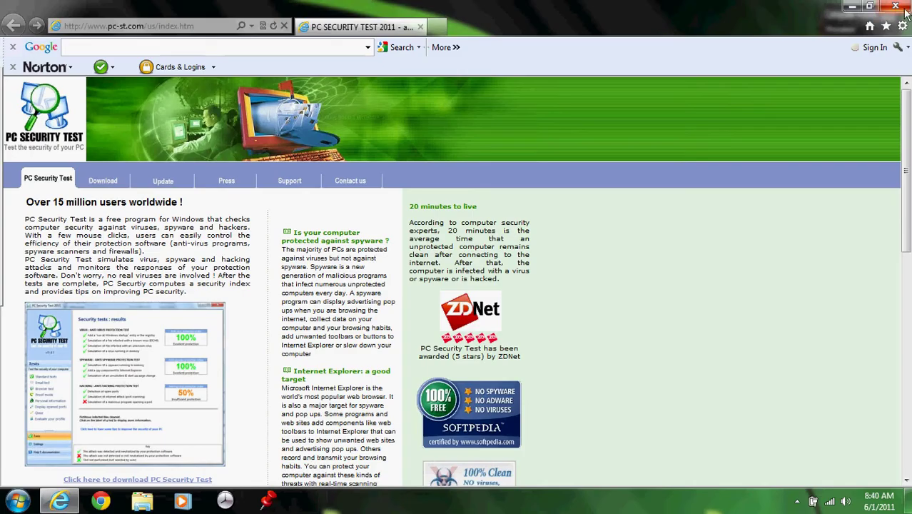
left_click(902, 9)
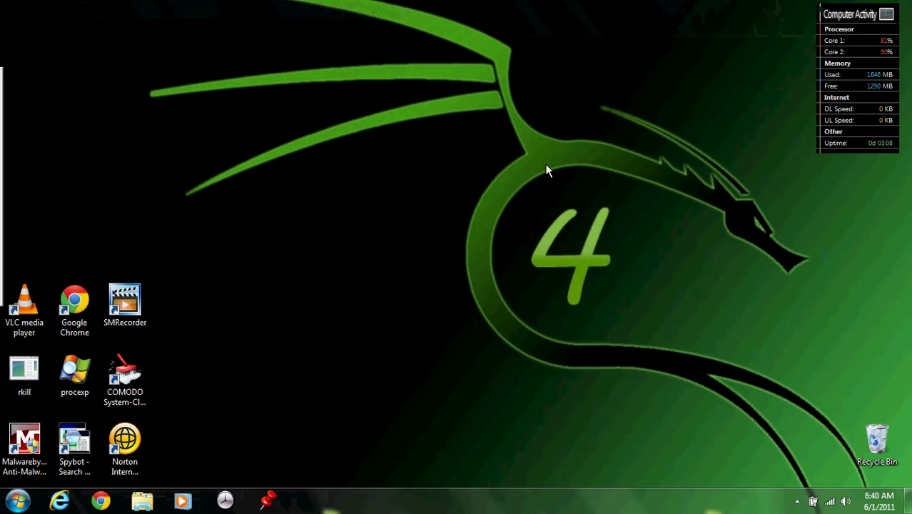